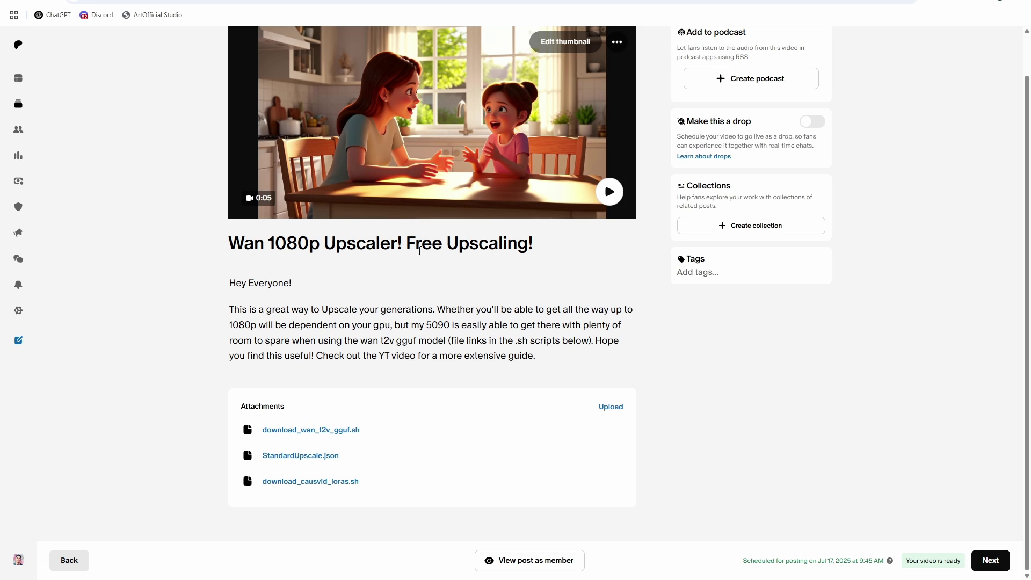
Step: Download the download_wan_t2v_gguf.sh attachment from the Wan 1080p Upscaler Patreon post
click(345, 433)
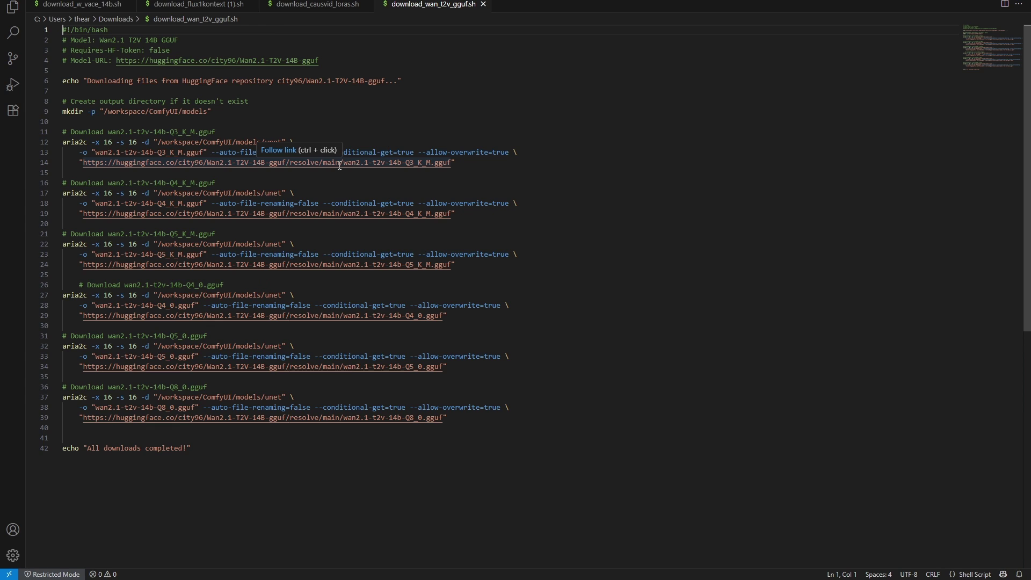
Step: Open download_wan_t2v_gguf.sh and find the wan2.1-t2v-14b-Q3_K_M.gguf link on line 14
key(Down)
key(Down)
key(Down)
key(Down)
key(Down)
key(Down)
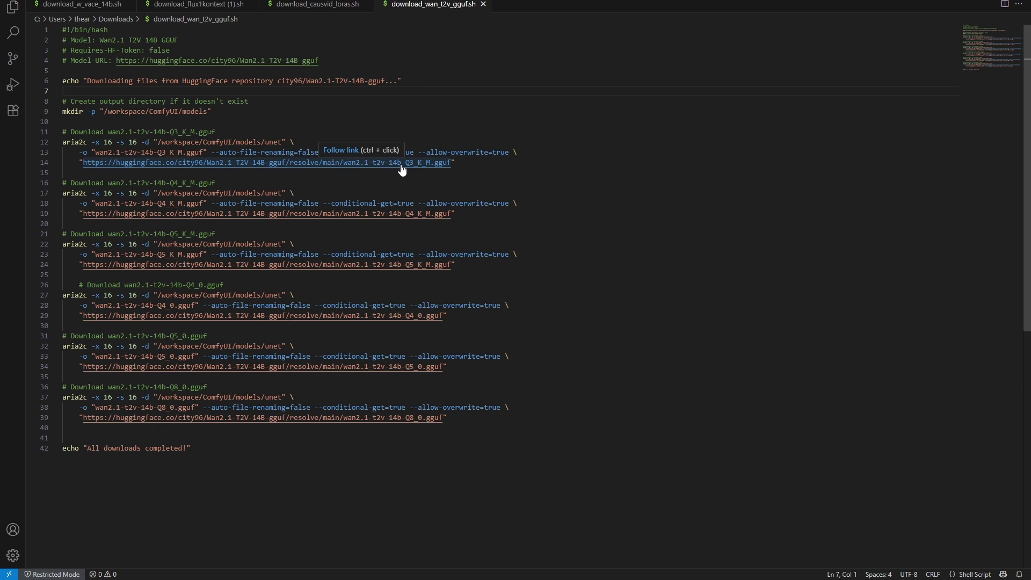
Step: Highlight the models/unet destination and Q3_K_M file name in the script, revealing the ComfyUI folder
double_click(396, 163)
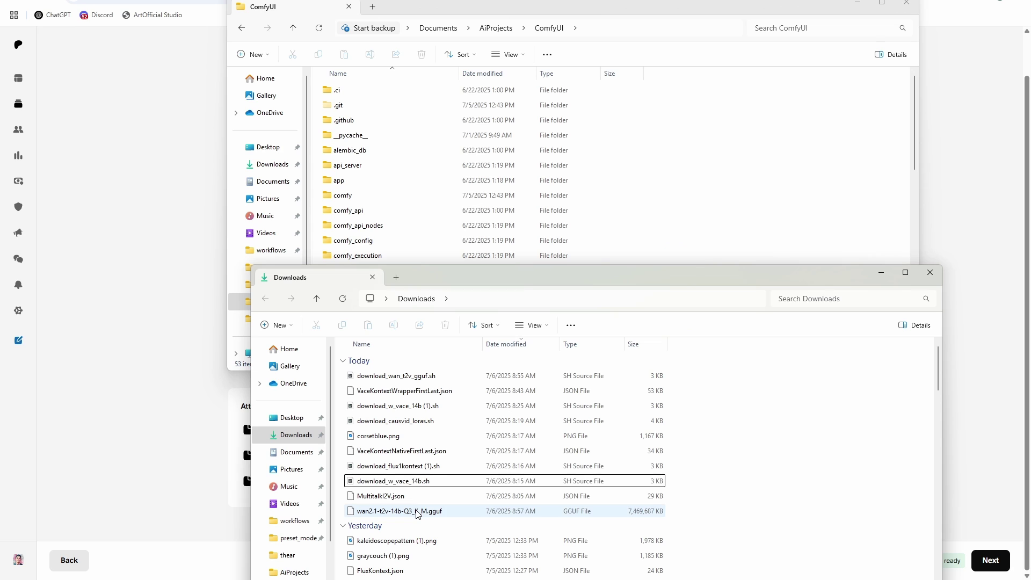
drag(429, 281, 427, 329)
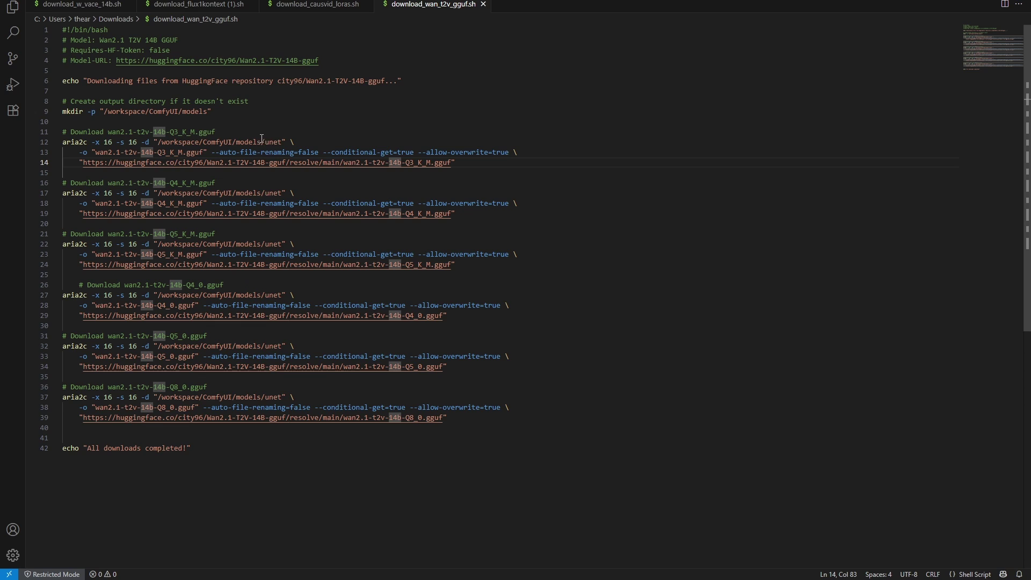
mouse_move(281, 141)
mouse_down()
mouse_move(169, 143)
mouse_move(292, 144)
mouse_move(283, 143)
mouse_up()
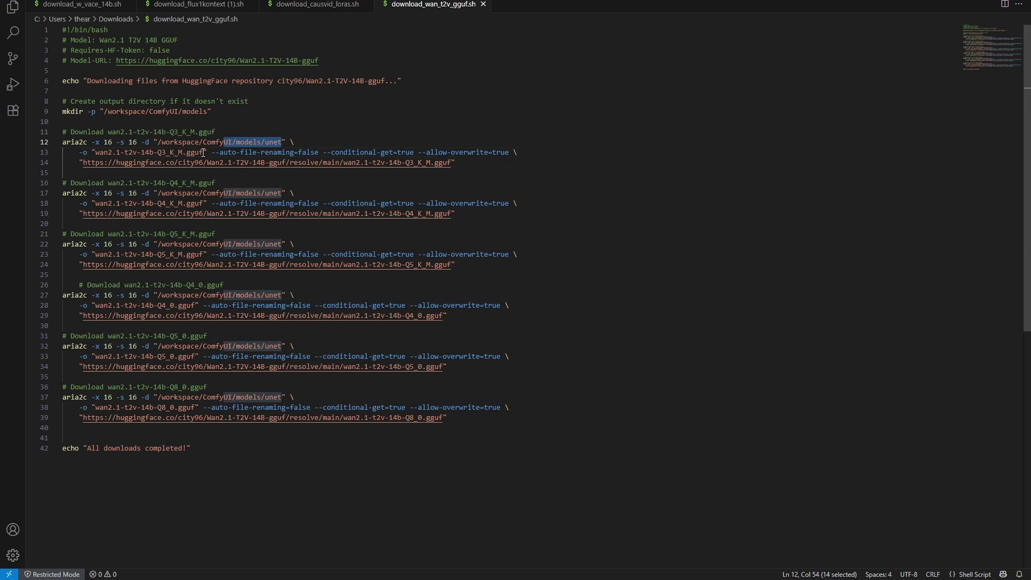
drag(203, 152, 96, 153)
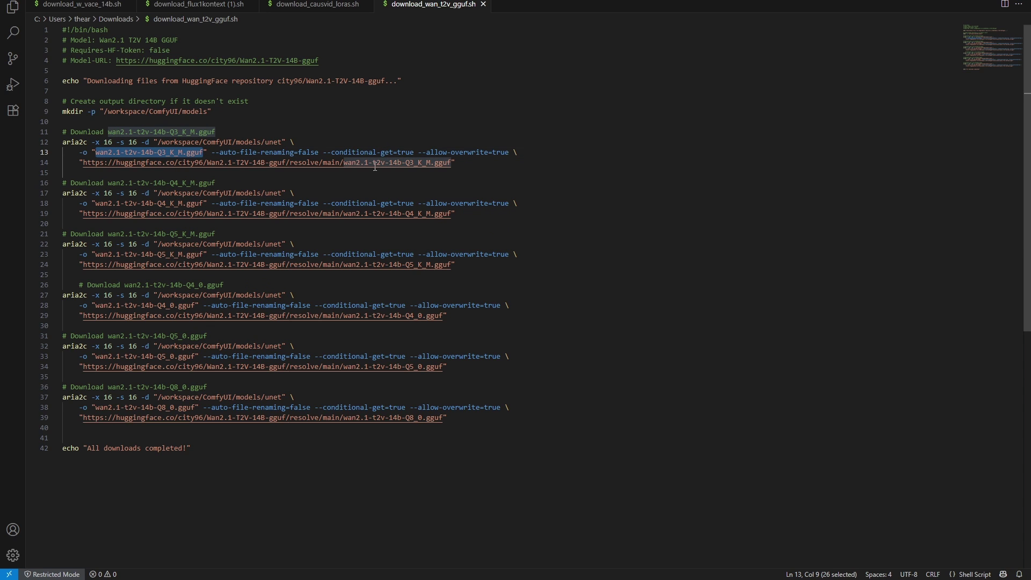
Step: Bring up the ComfyUI folder and select the unet folder inside models
mouse_move(429, 577)
click(438, 534)
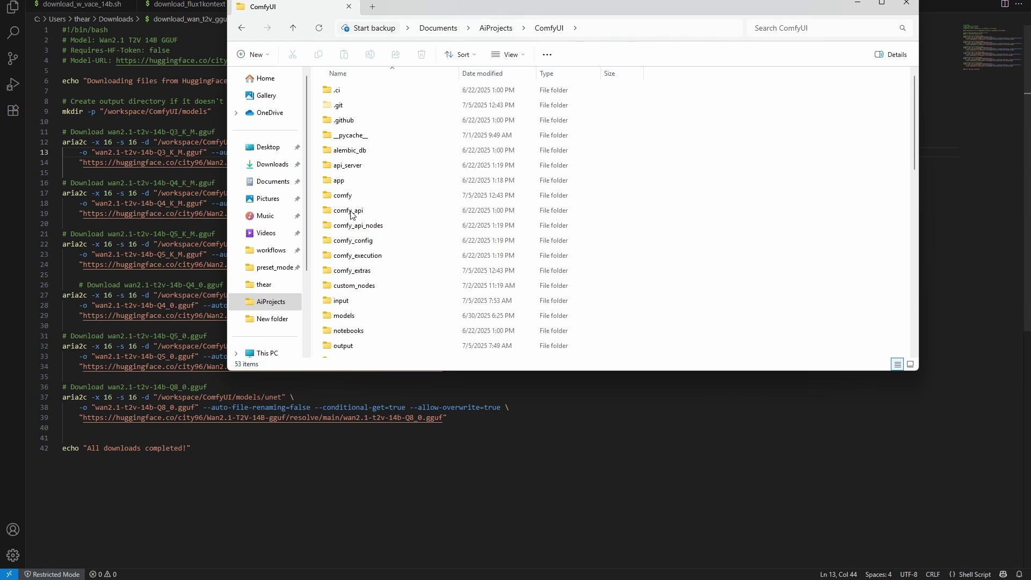
scroll(382, 294, down, 4)
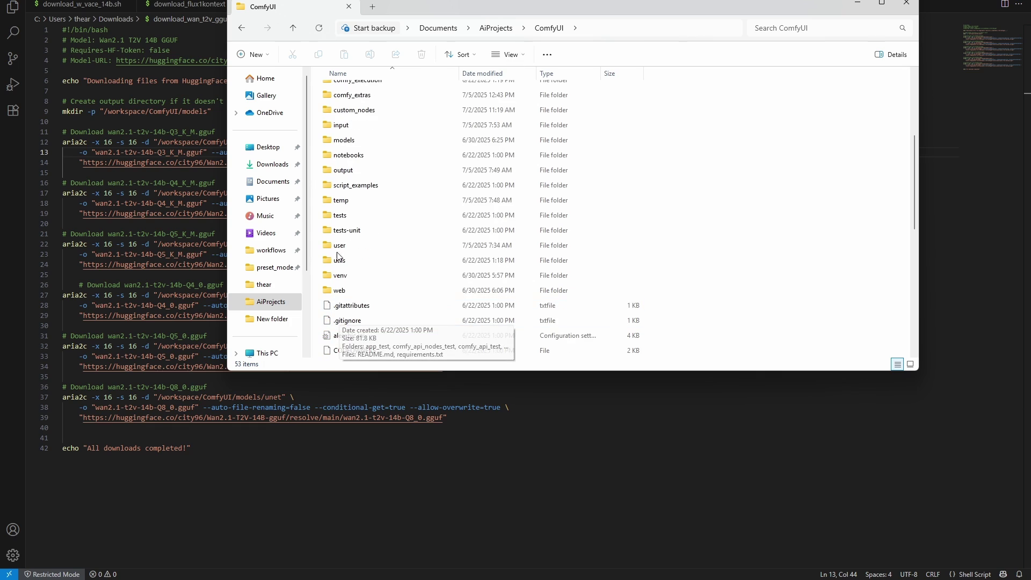
double_click(344, 140)
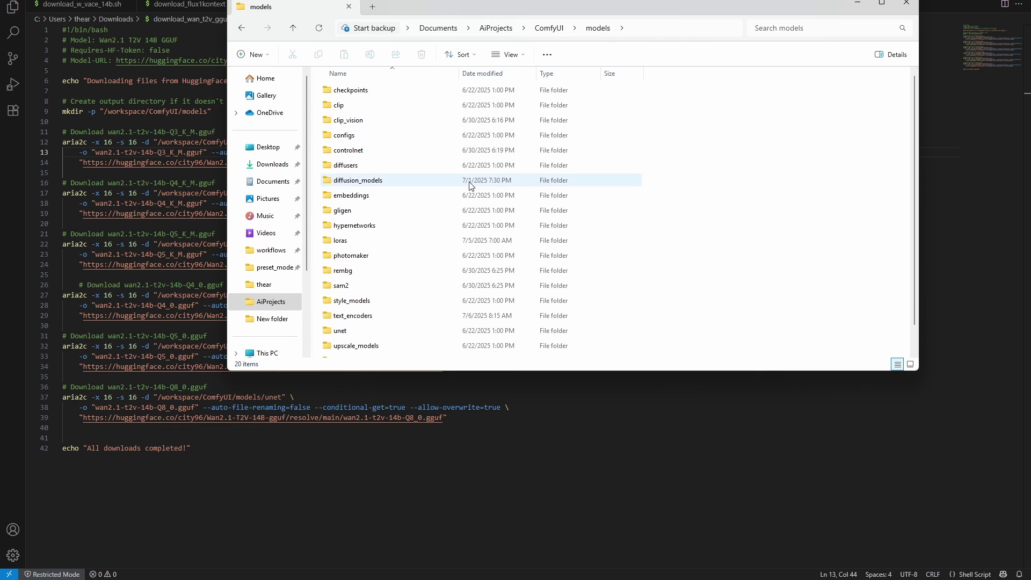
scroll(446, 208, down, 1)
click(349, 307)
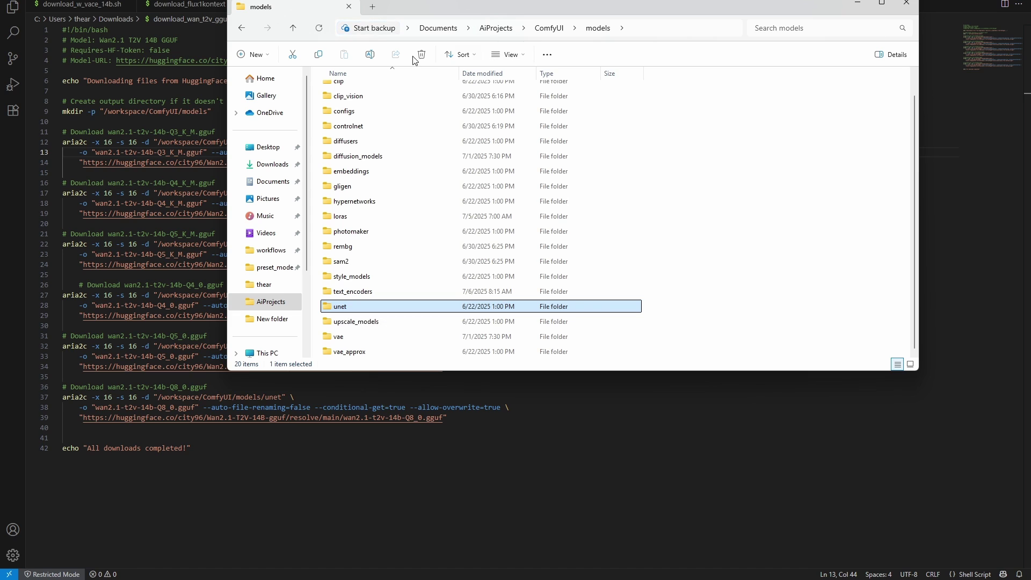
Step: Move download_wan_t2v_gguf.sh from Downloads into the unet folder and open it
click(248, 56)
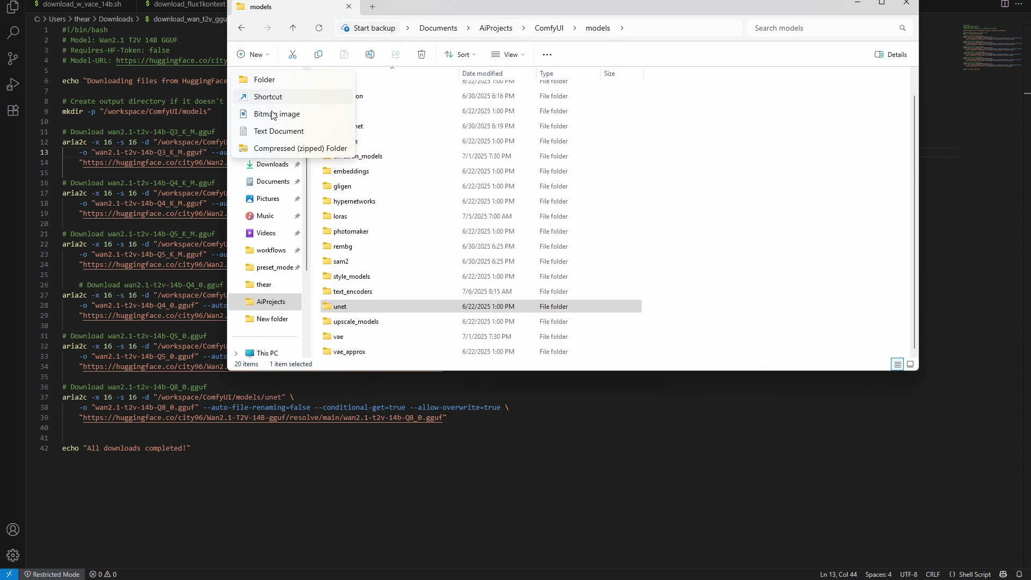
key(alt+Tab)
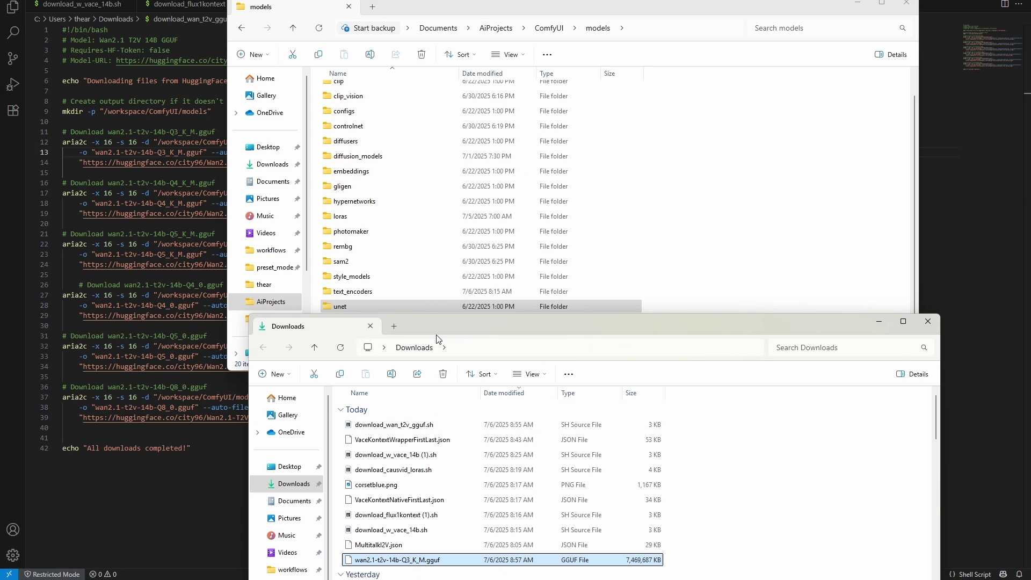
drag(448, 326, 444, 386)
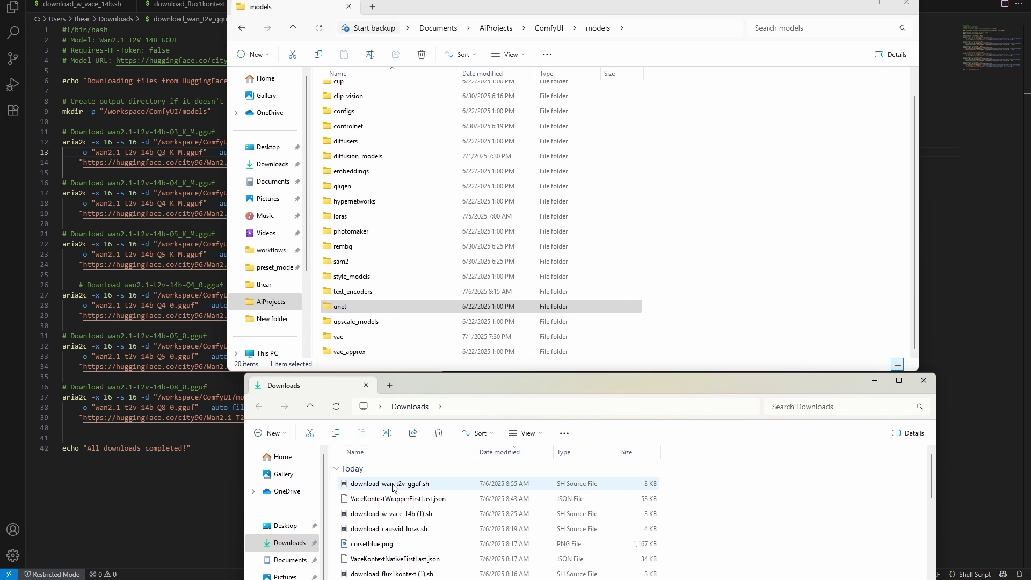
drag(395, 488, 370, 313)
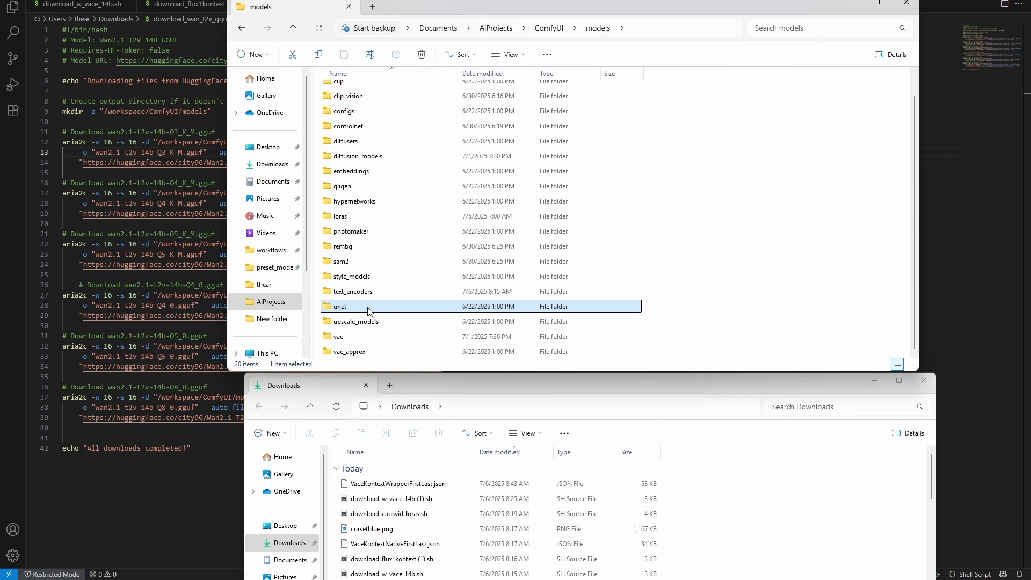
double_click(369, 310)
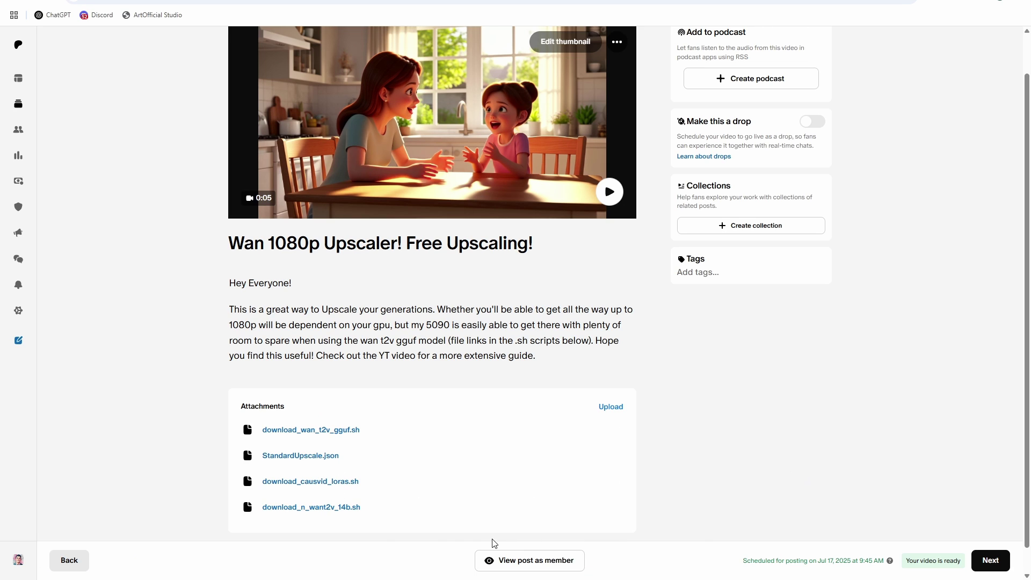
Step: Download download_n_want2v_14b.sh, inspect its encoder, diffusion and VAE blocks, then download the CausVid LoRAs script
click(294, 514)
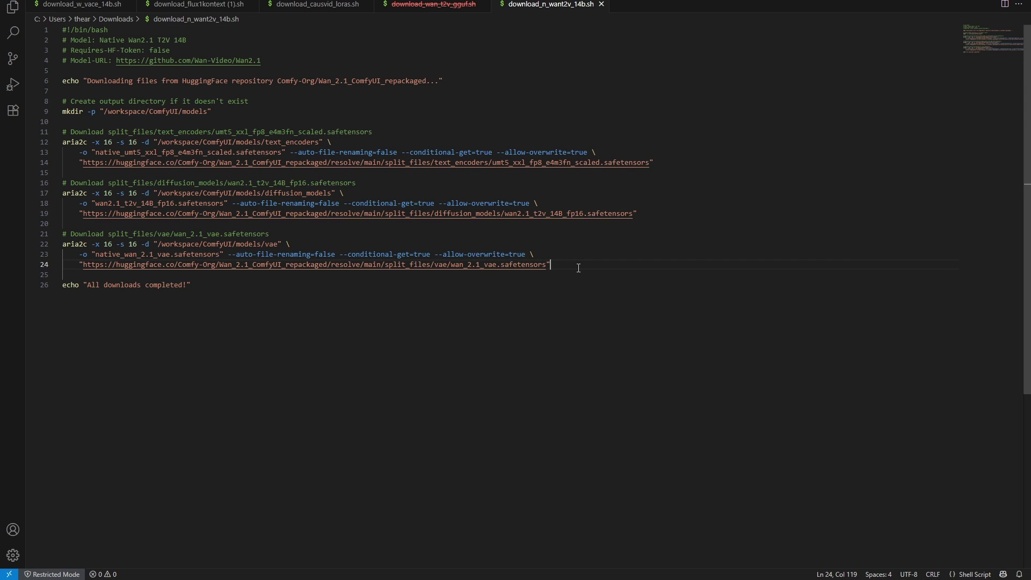
drag(564, 268, 30, 135)
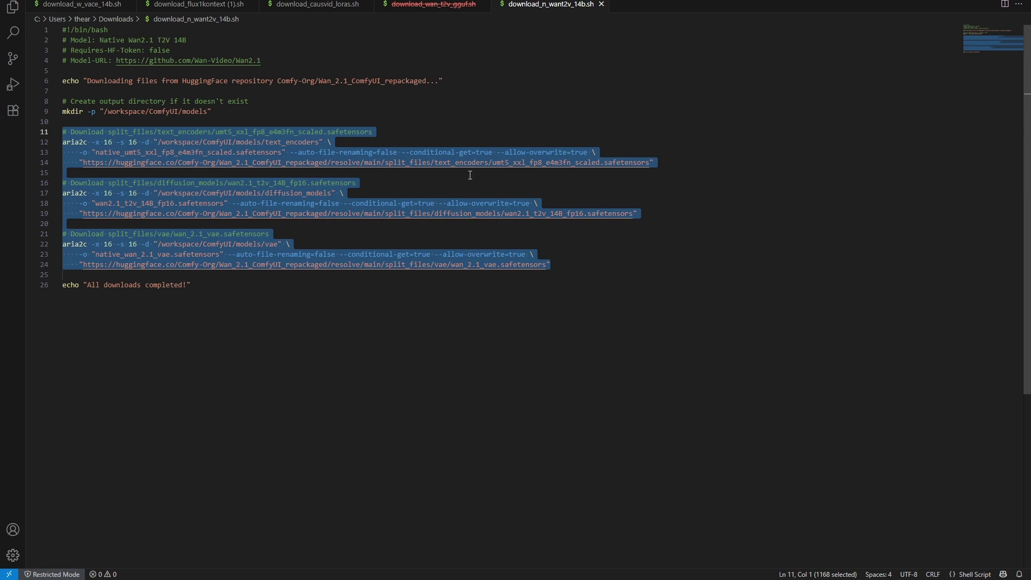
click(440, 195)
drag(659, 217, 31, 187)
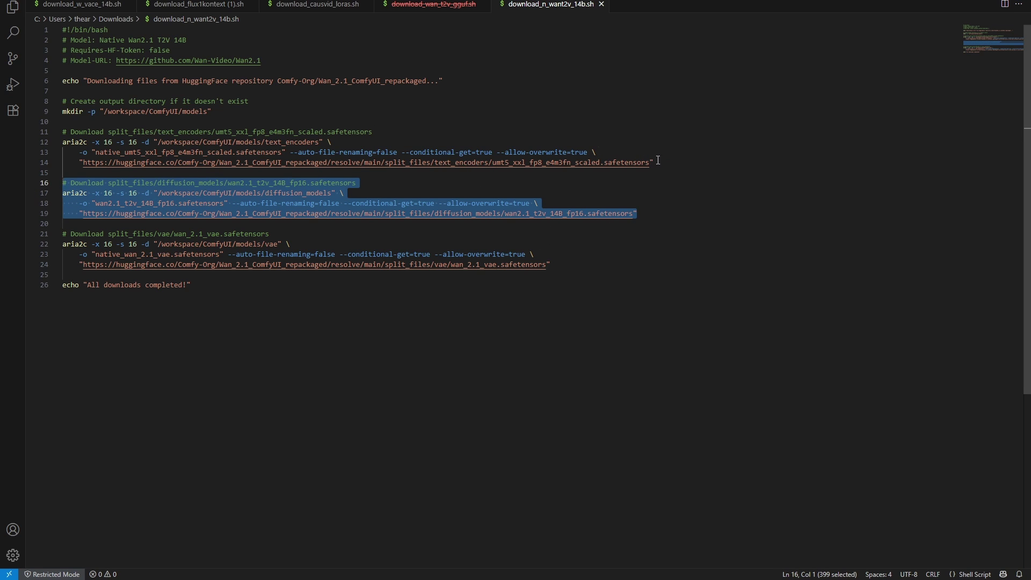
drag(659, 161, 62, 132)
drag(597, 260, 8, 228)
key(alt+Tab)
click(333, 484)
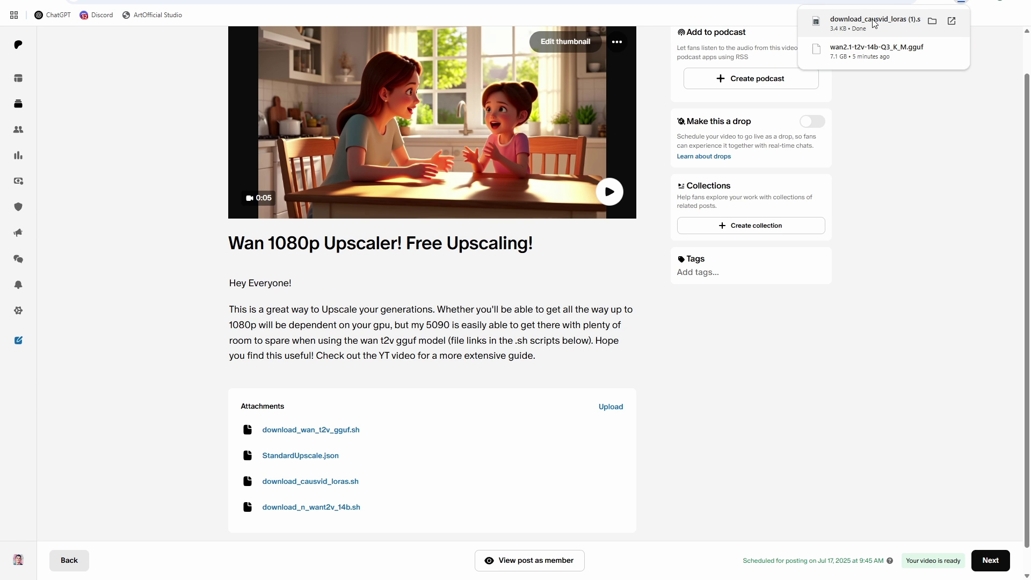
Step: Review the CausVid v1.5, CausVid v2 and lightx2v LoRA entries and their ComfyUI/models/loras destination
click(873, 22)
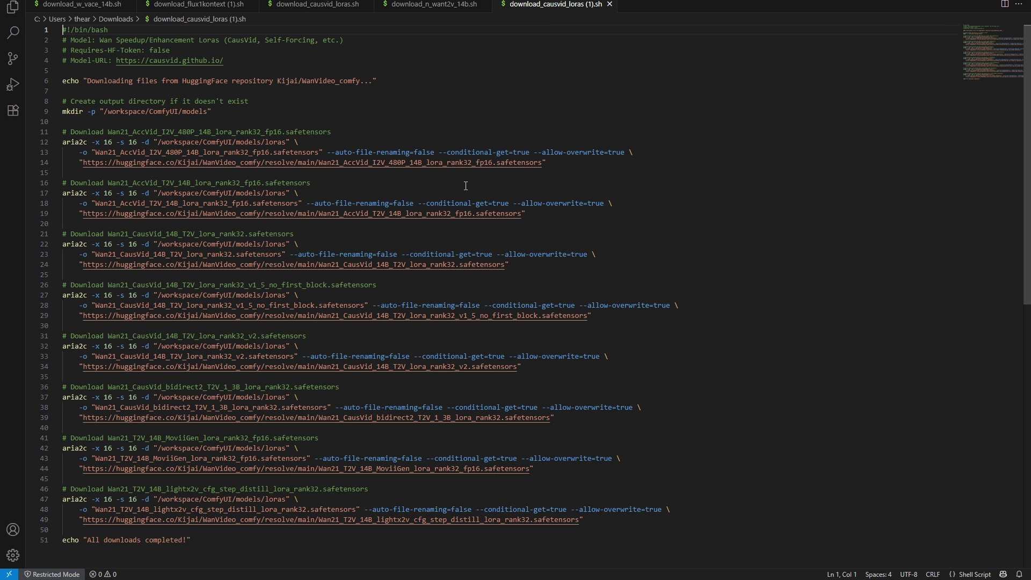
drag(620, 316, 18, 282)
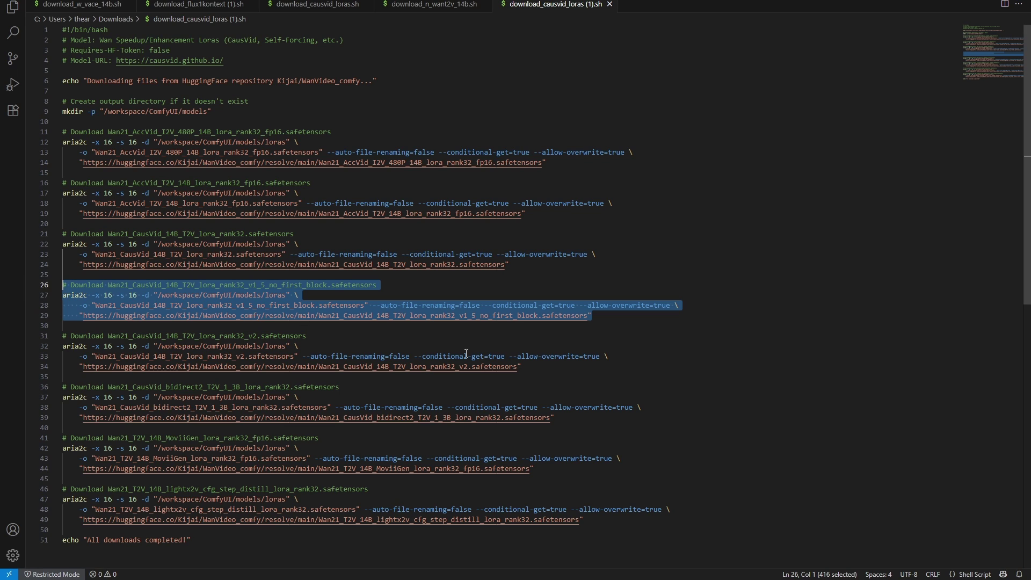
drag(522, 367, 40, 340)
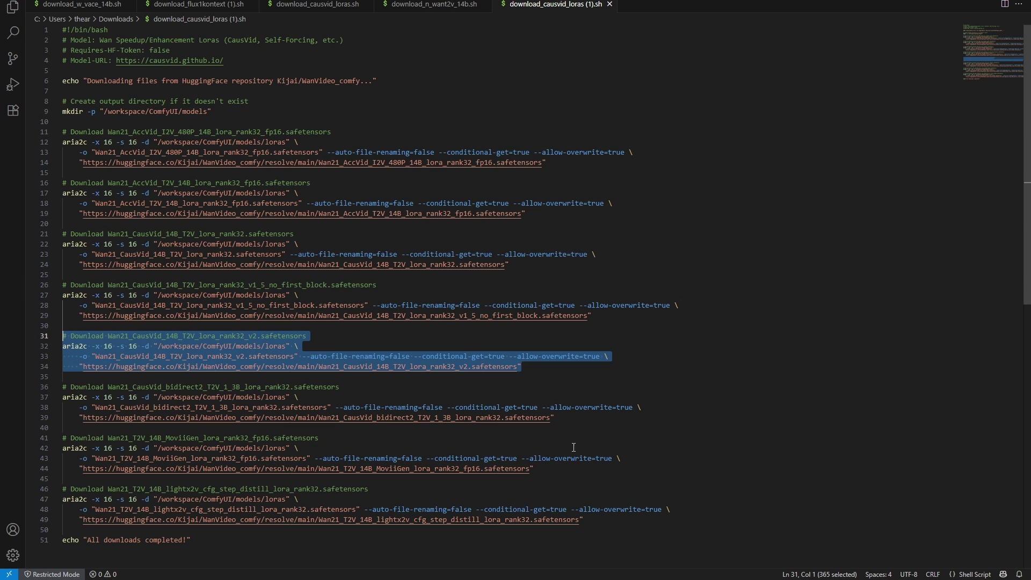
drag(591, 526, 64, 489)
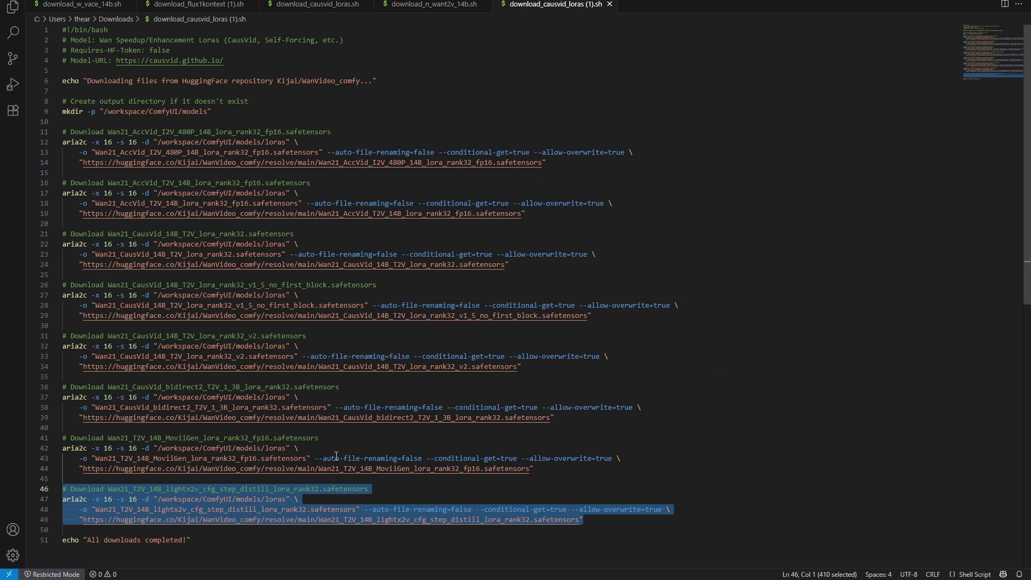
click(398, 453)
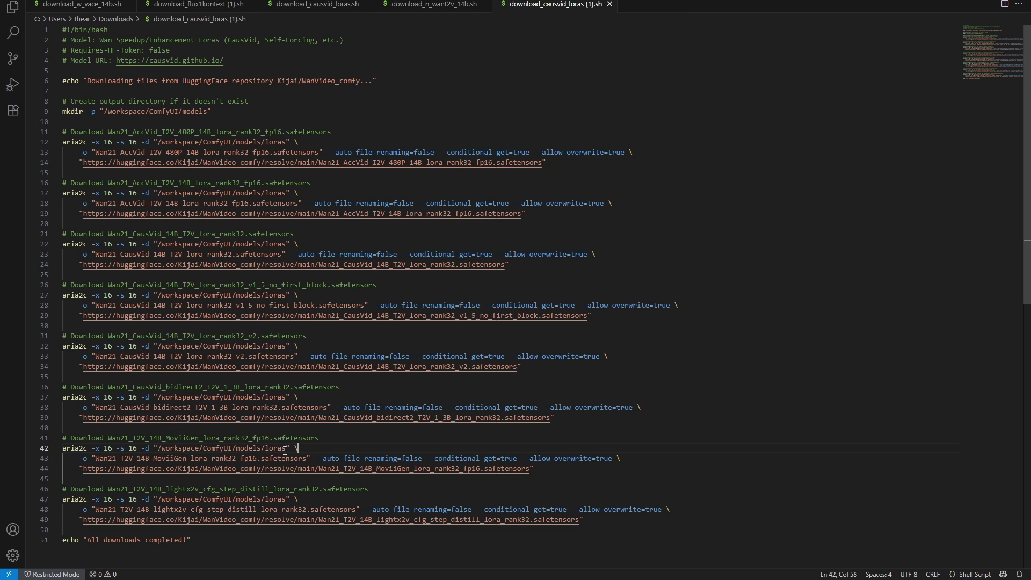
drag(285, 450, 203, 452)
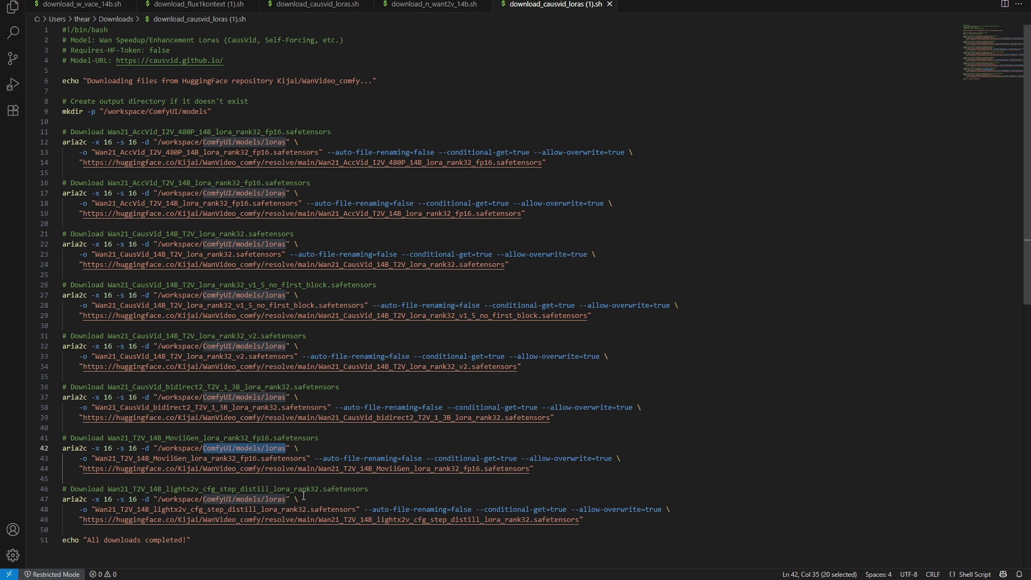
key(alt+Tab)
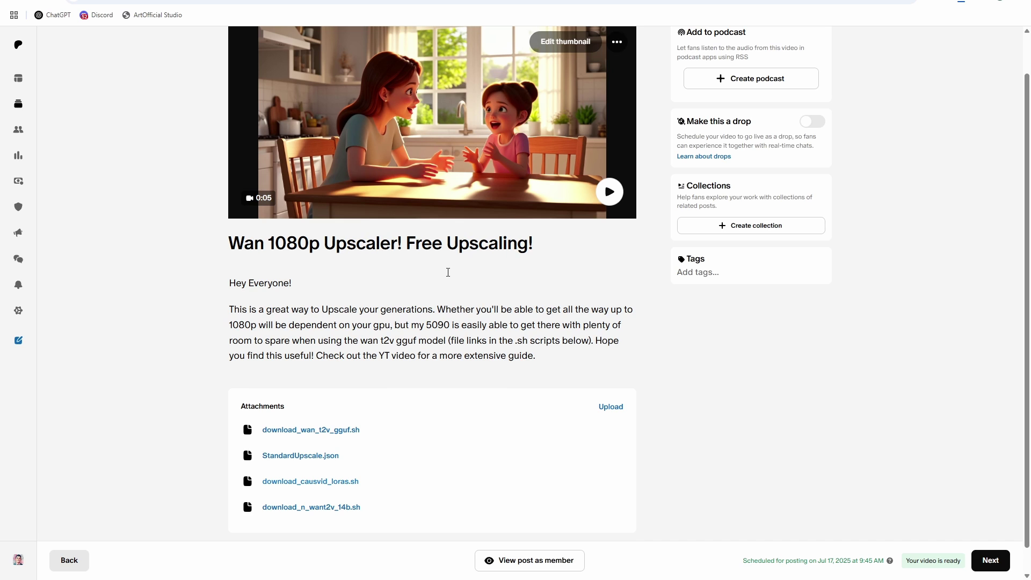
Step: Download StandardUpscale.json and load it onto the ComfyUI canvas
click(290, 457)
key(ctrl+Tab)
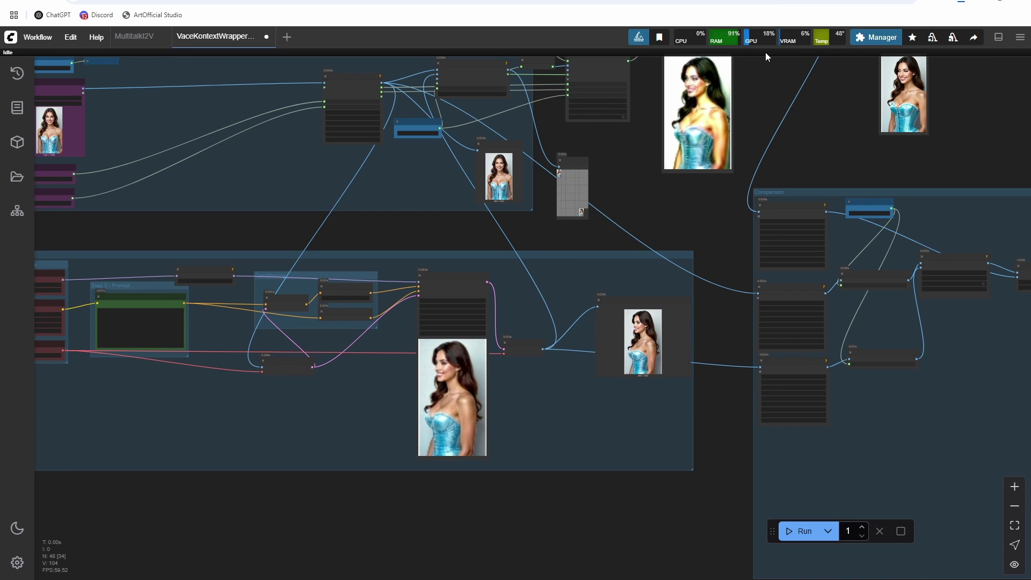
click(944, 17)
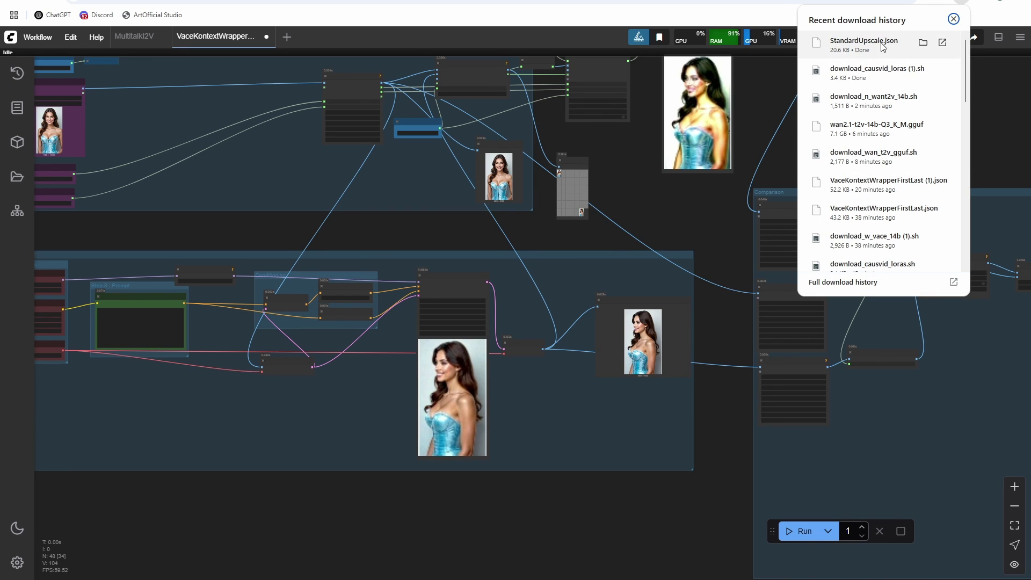
drag(863, 42, 270, 424)
click(340, 338)
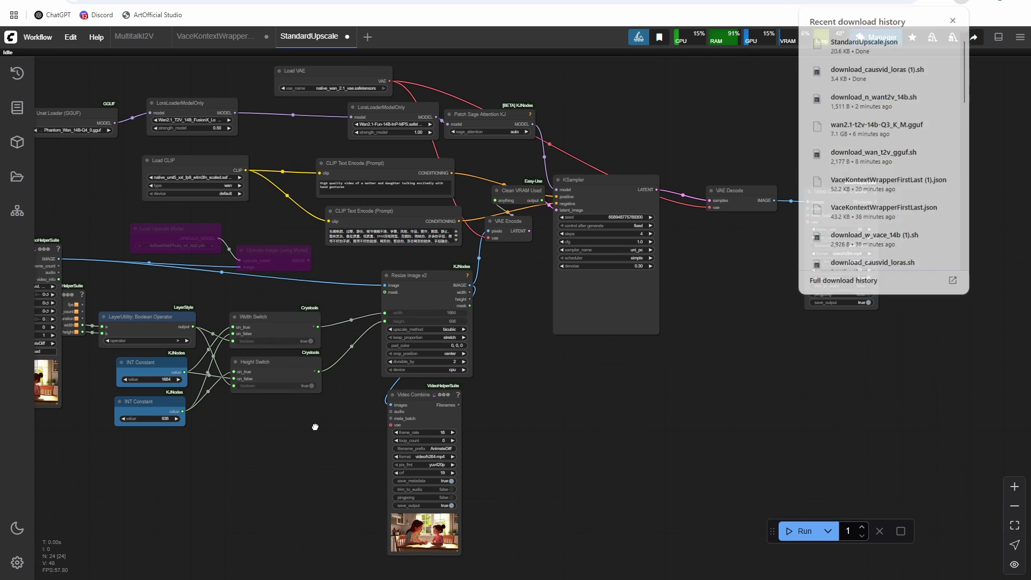
scroll(542, 382, down, 3)
scroll(543, 383, up, 6)
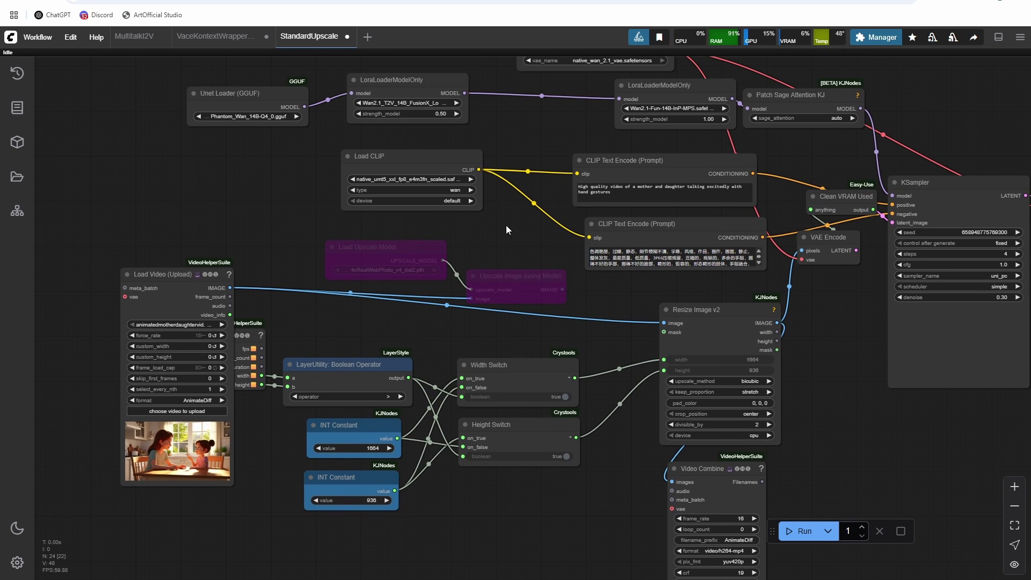
drag(506, 225, 495, 275)
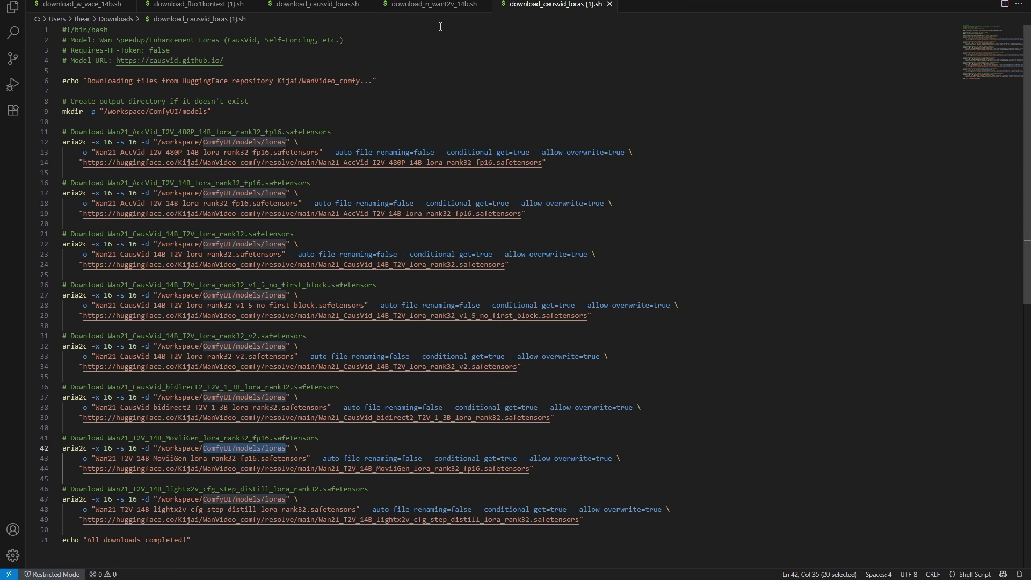
Step: Flip through the script tabs, ending on download_causvid_loras (1).sh
click(435, 5)
click(203, 6)
click(343, 5)
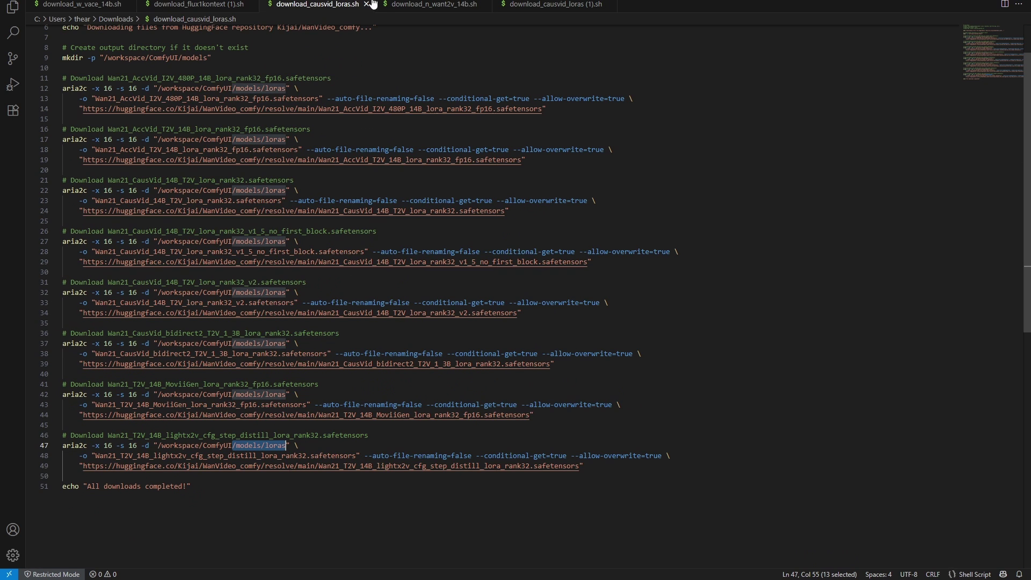
click(406, 7)
click(541, 7)
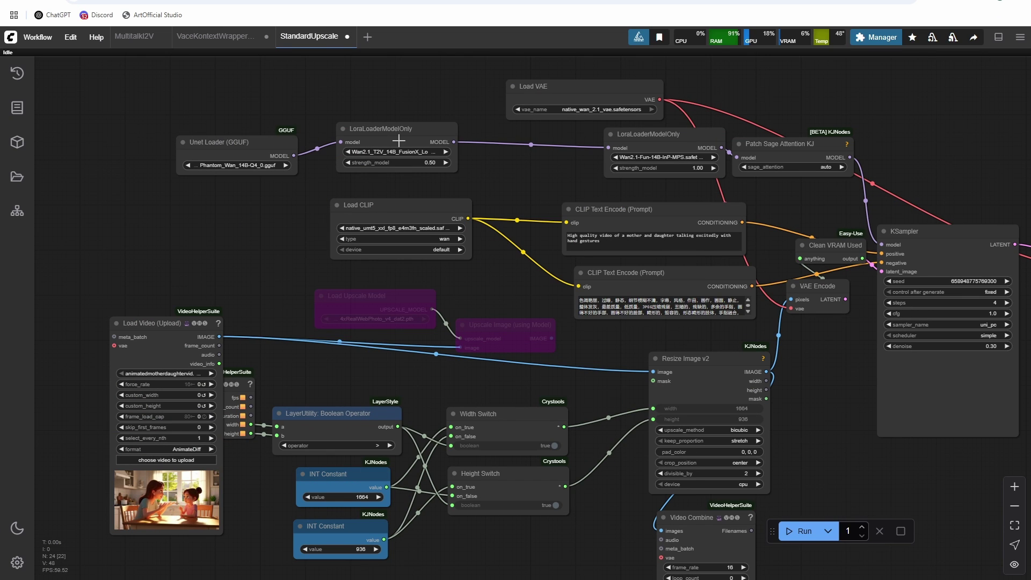
Step: Pick Phantom_Wan_14B-Q3_K_M.gguf in the Unet Loader (GGUF) node, replacing the Q4_0 model
click(249, 165)
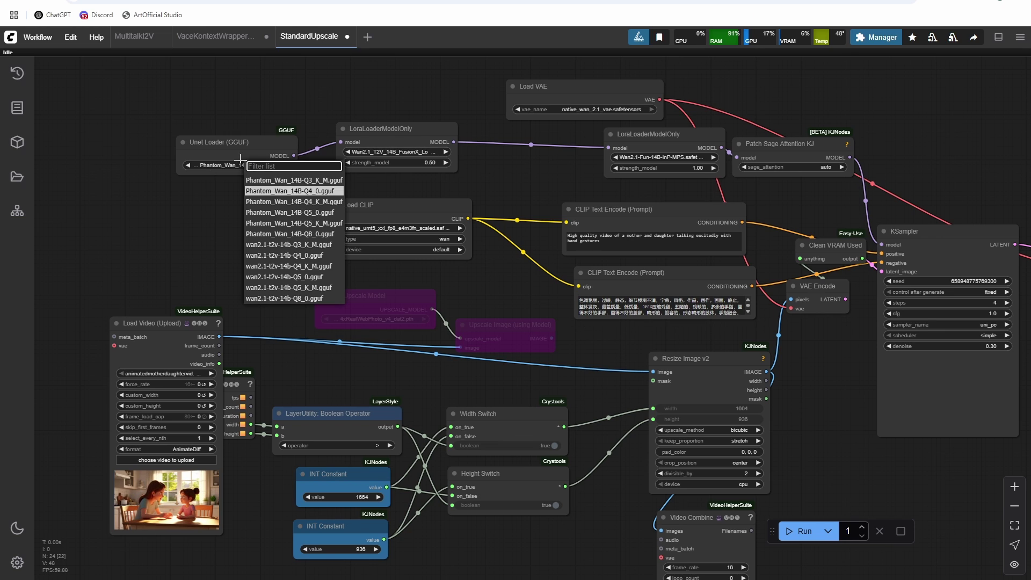
click(301, 182)
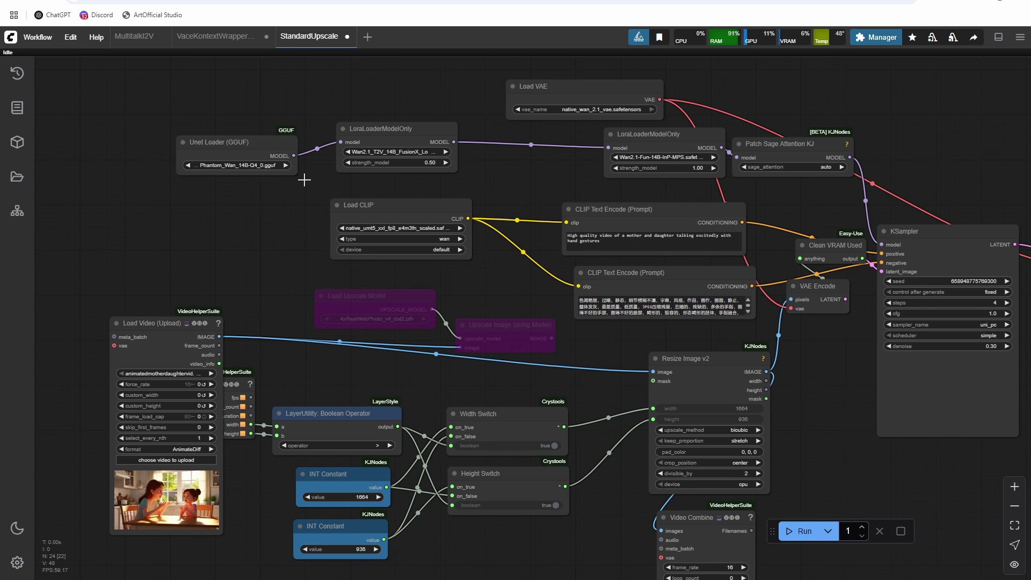
click(262, 166)
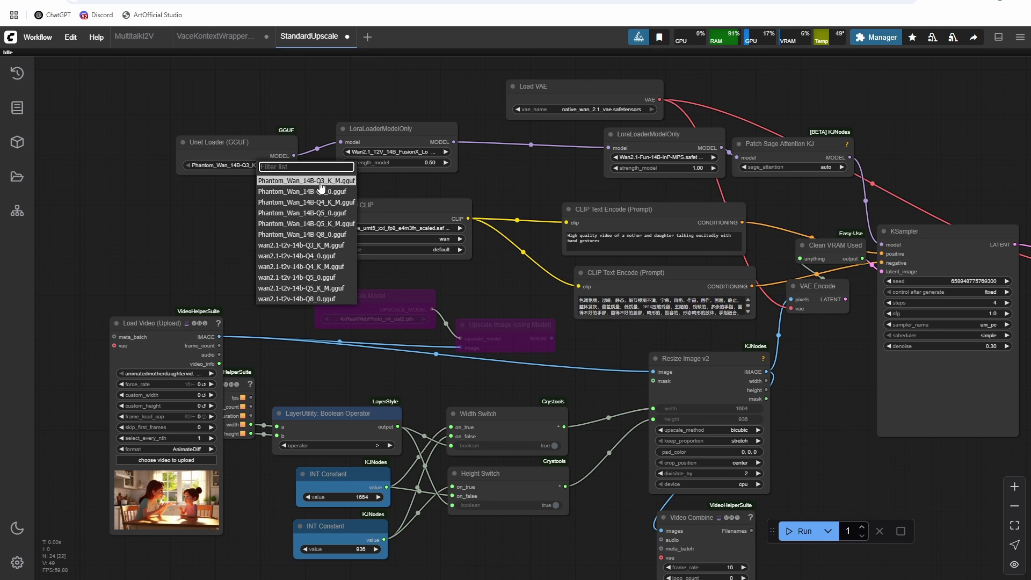
click(207, 225)
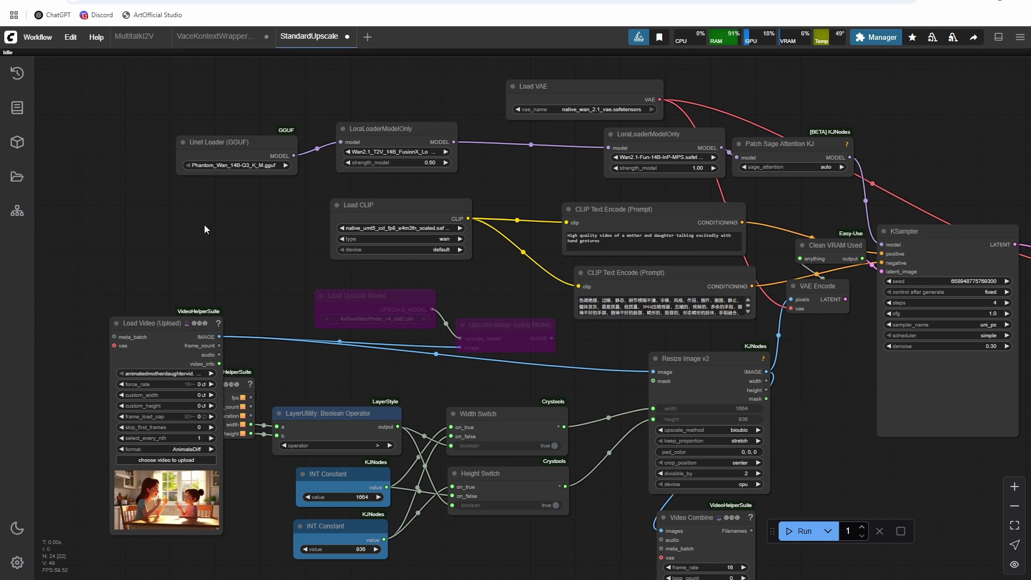
drag(267, 270, 256, 234)
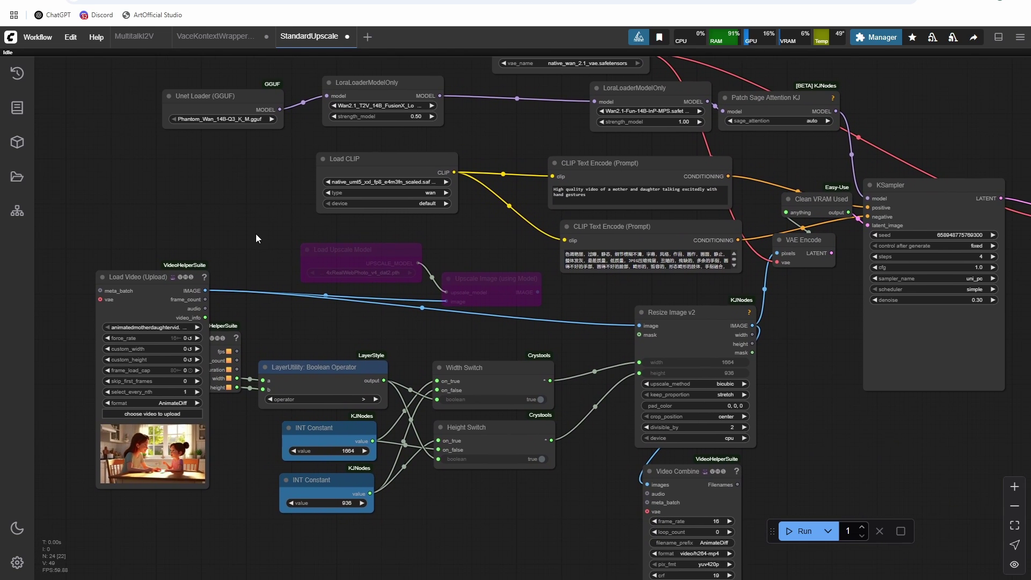
Step: Enter 1920 in the width INT Constant and 1080 in the height, replacing 1664 and 936
click(335, 450)
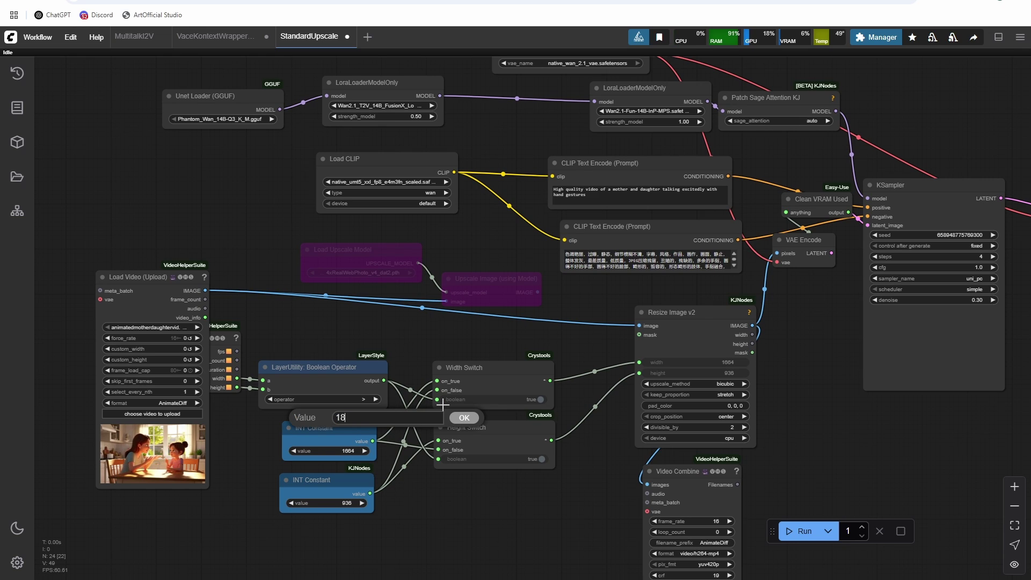
text(1920)
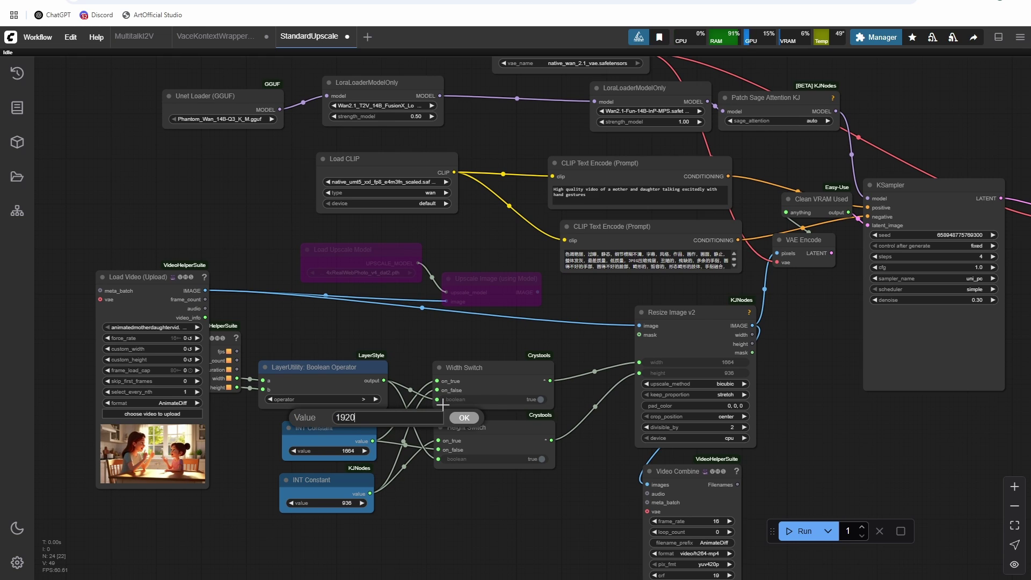
key(Return)
click(346, 504)
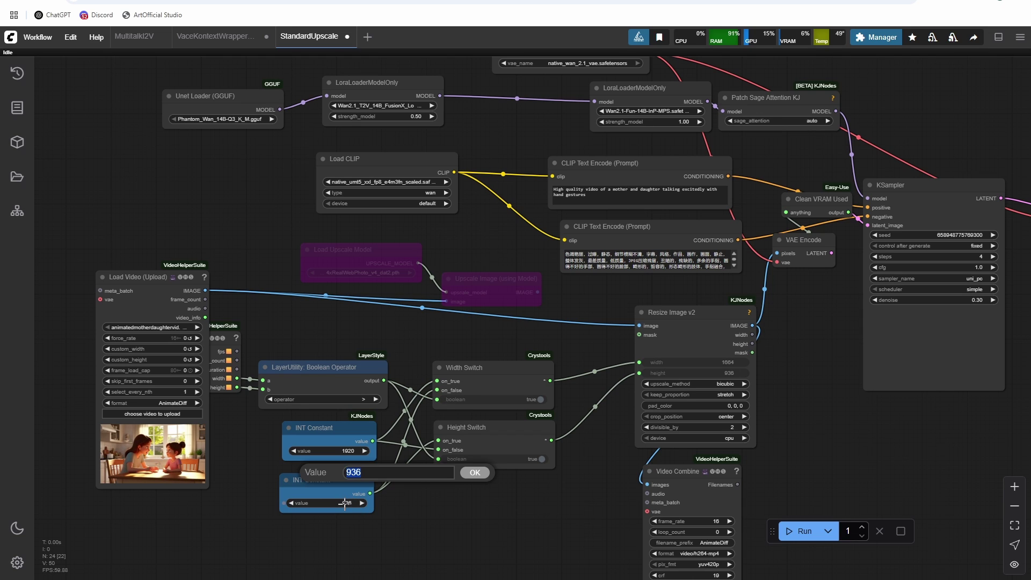
text(1080)
key(Return)
drag(511, 516, 551, 451)
scroll(593, 419, down, 1)
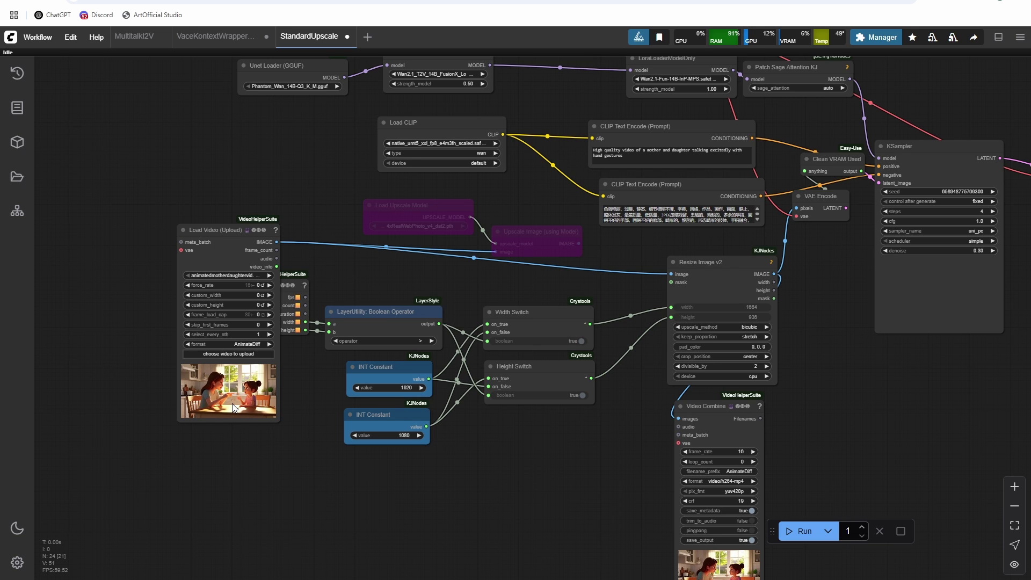
scroll(452, 456, up, 5)
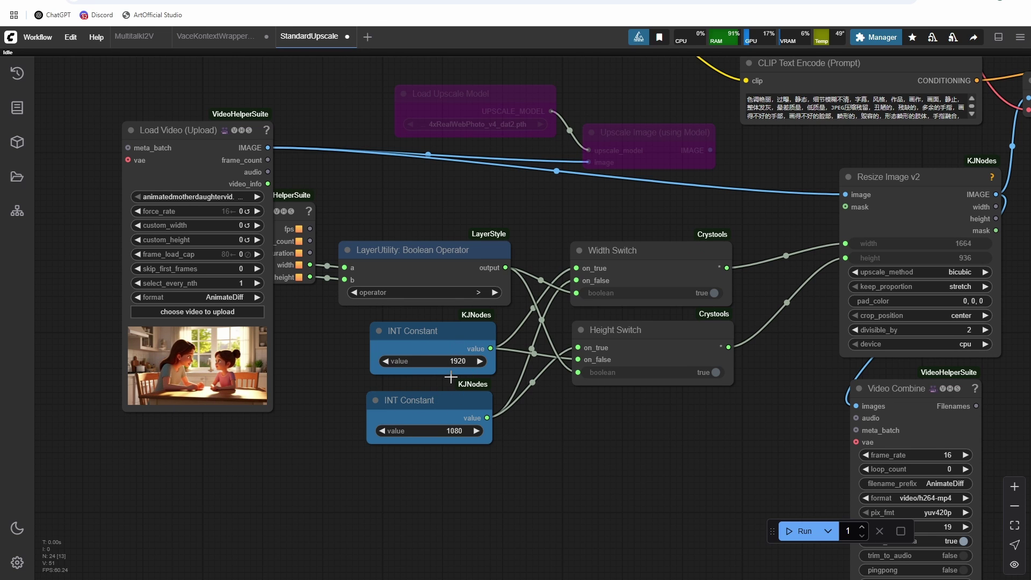
Step: Delete the FusionX T2V LoRA loader node and move the remaining loader into its spot
scroll(740, 453, down, 2)
drag(740, 453, 445, 454)
scroll(391, 223, up, 3)
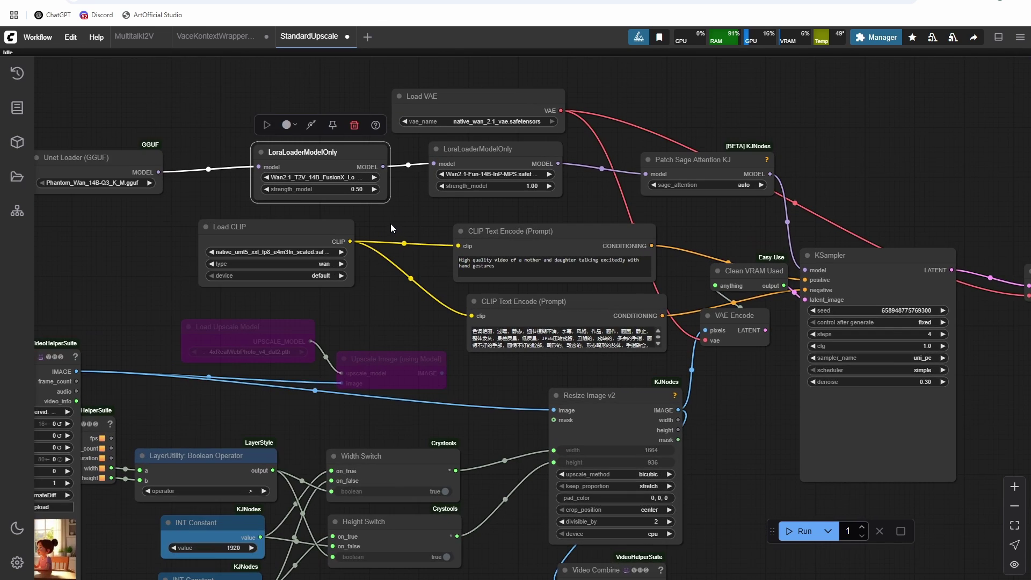
drag(391, 224, 495, 258)
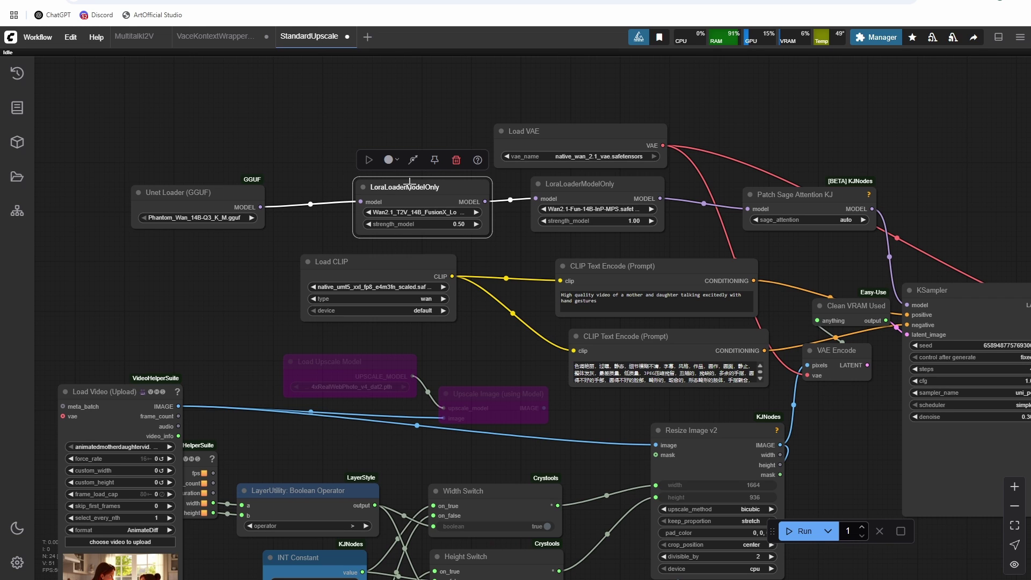
key(Delete)
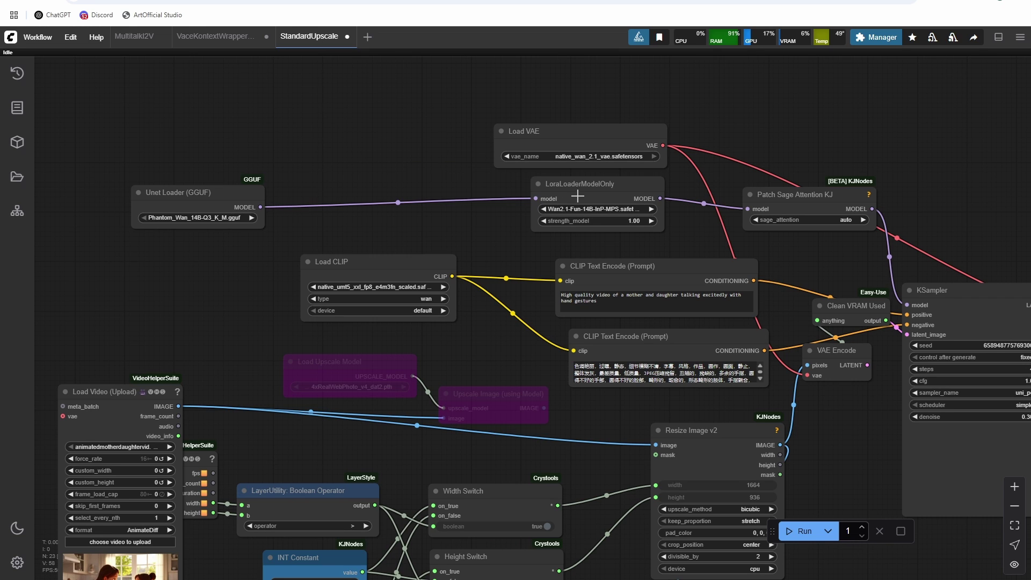
drag(579, 197, 486, 193)
Step: Set the remaining LoRA loader to Wan21_T2V_14B_lightx2v_cfg_step_distill_lora_rank32
click(499, 209)
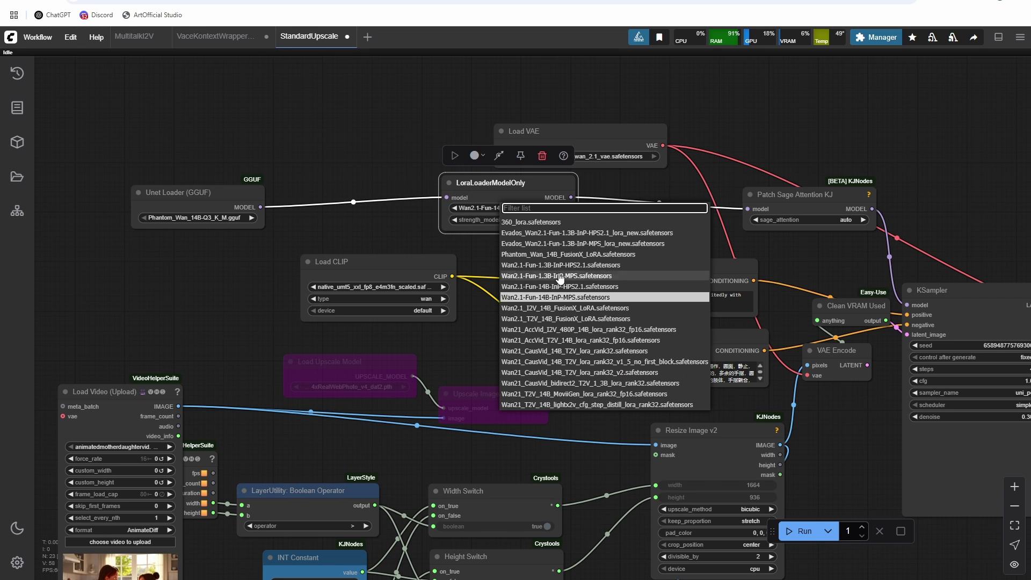
click(591, 405)
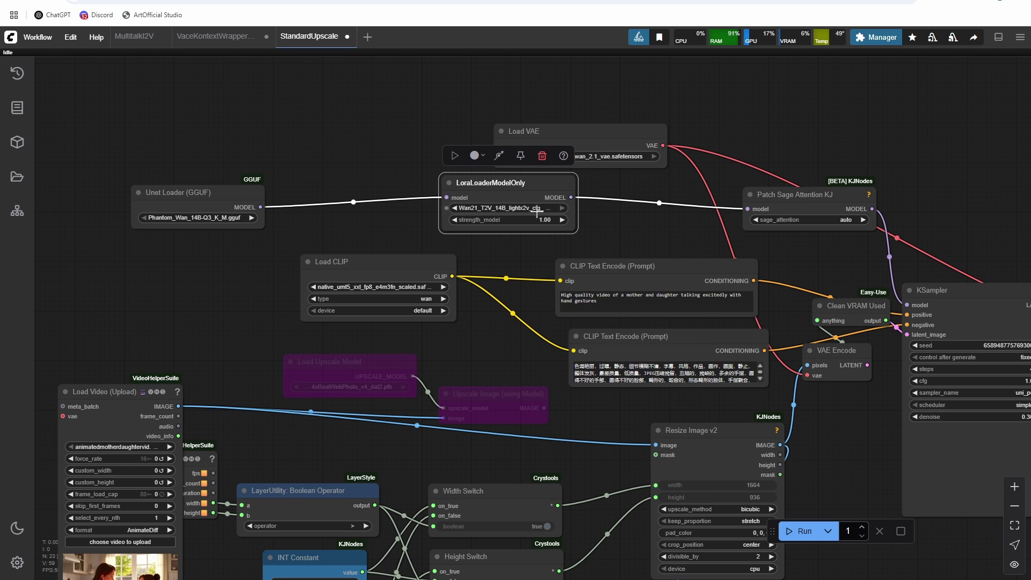
drag(595, 403, 452, 248)
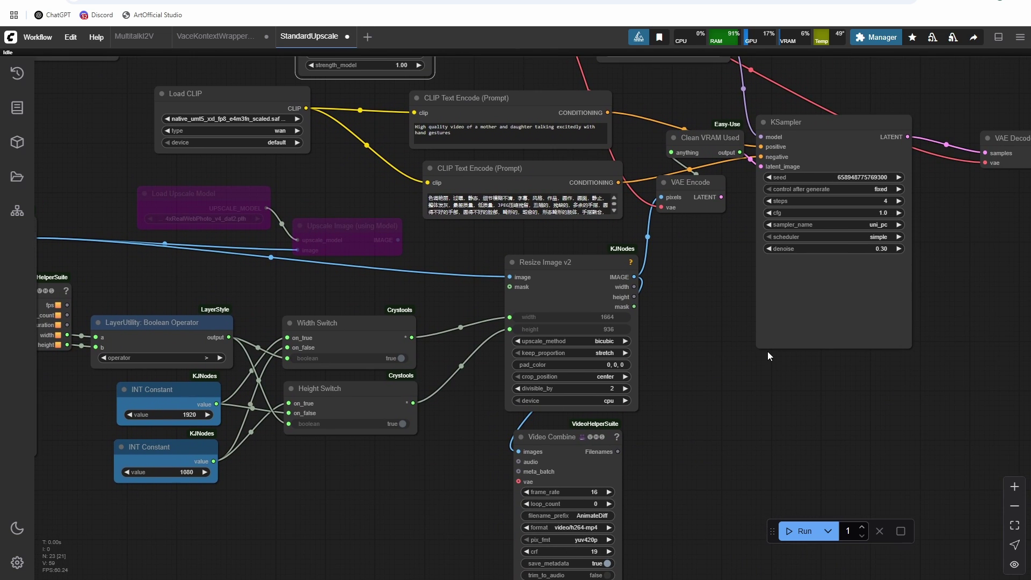
drag(768, 356, 739, 370)
scroll(777, 403, down, 3)
drag(777, 404, 593, 384)
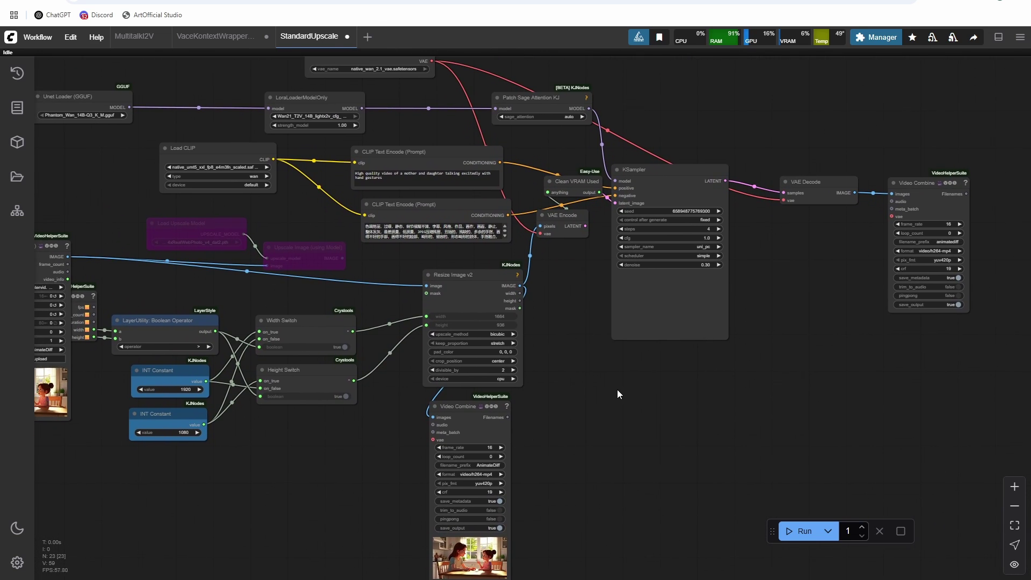
Step: Queue the configured upscale workflow with Ctrl+Enter and let the run start
key(ctrl+Return)
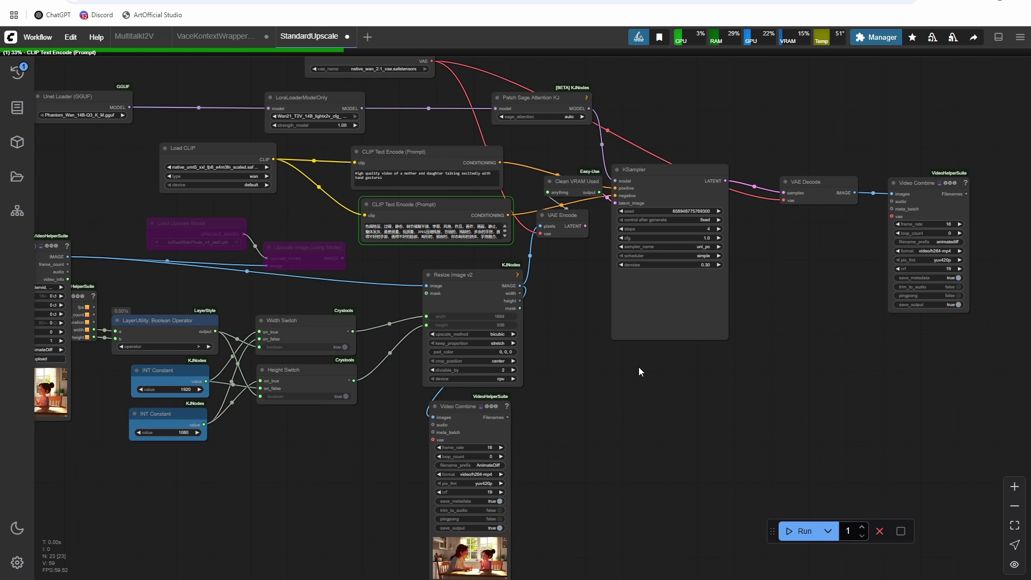
drag(639, 372, 681, 356)
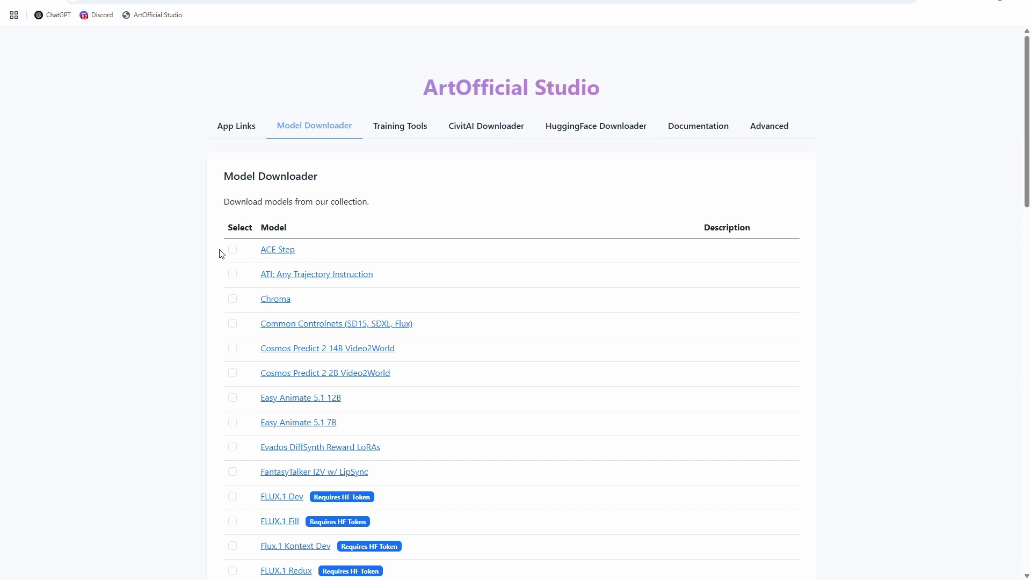
Step: Browse the ArtOfficial Studio Model Downloader list, then bring up the App Links table
scroll(335, 257, down, 5)
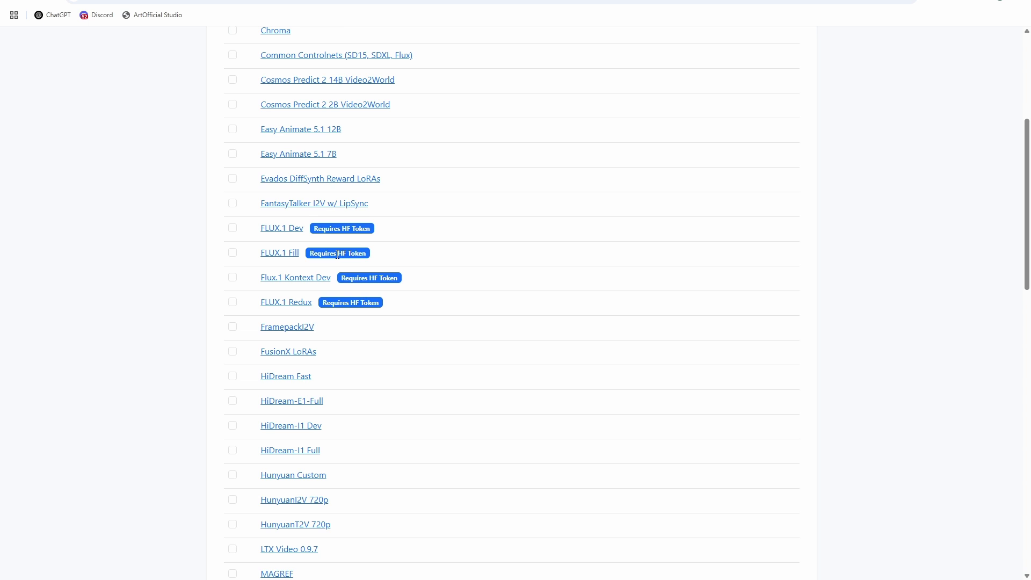
scroll(337, 255, up, 2)
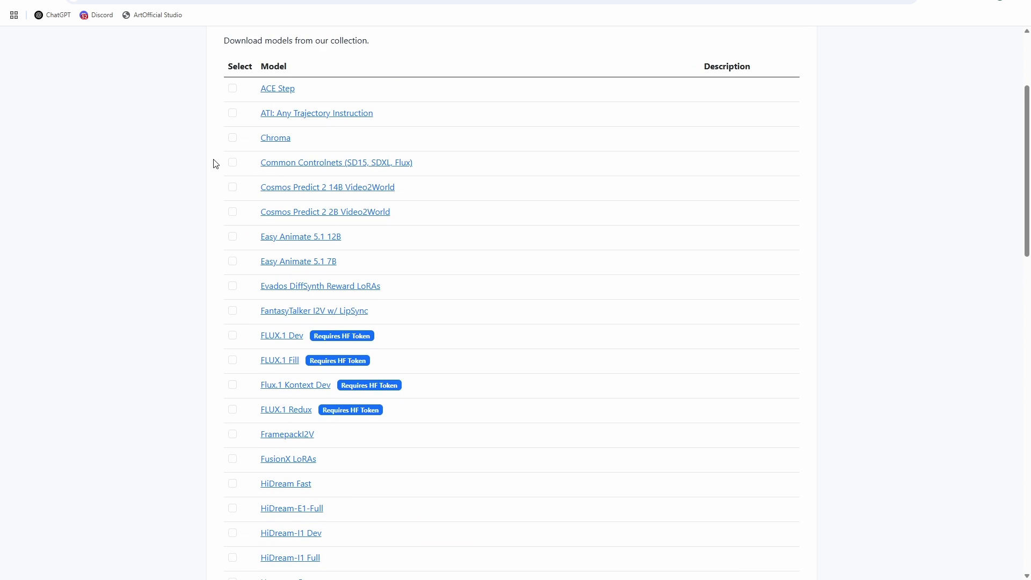
scroll(247, 166, down, 7)
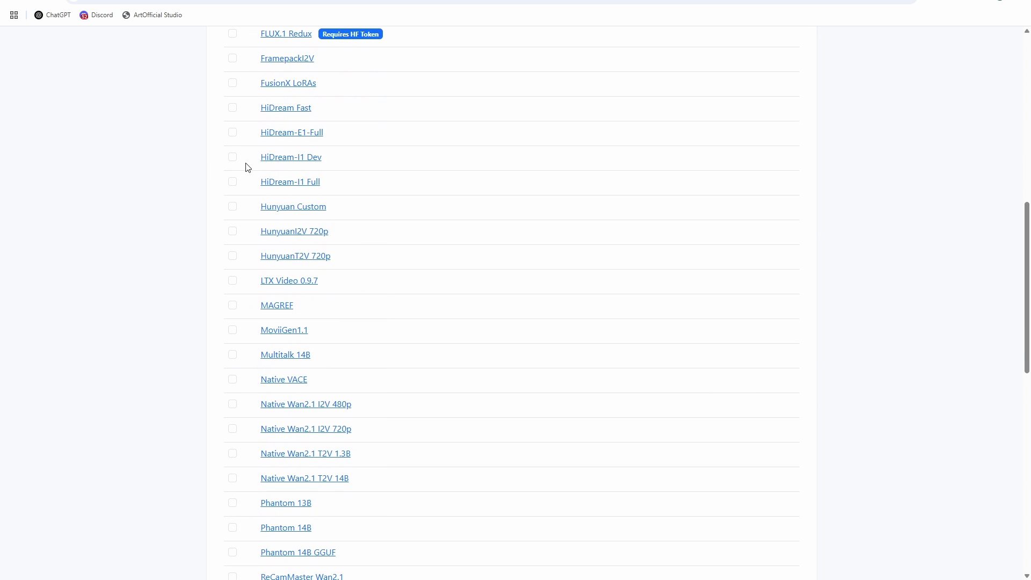
scroll(247, 166, down, 8)
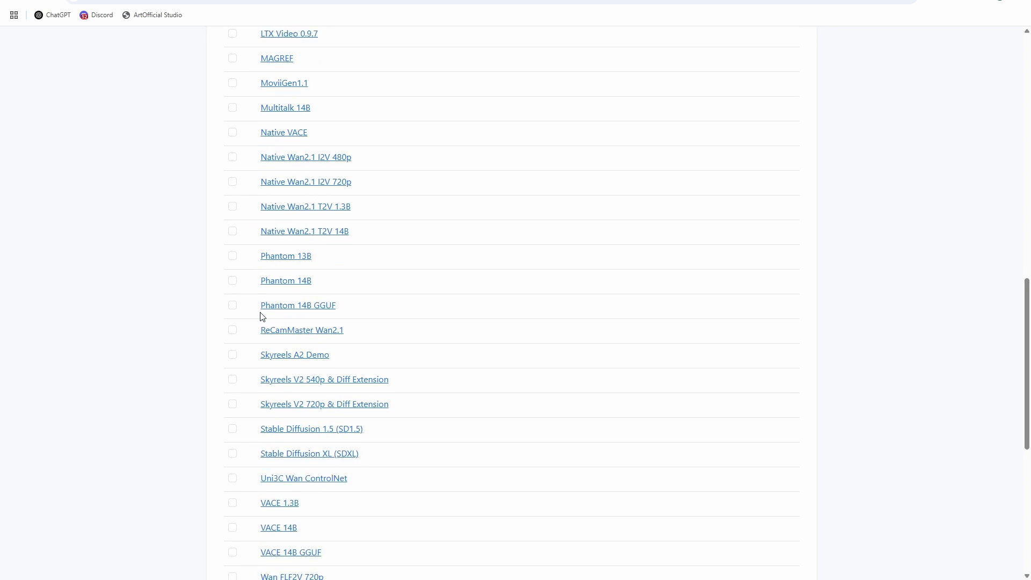
scroll(262, 316, down, 2)
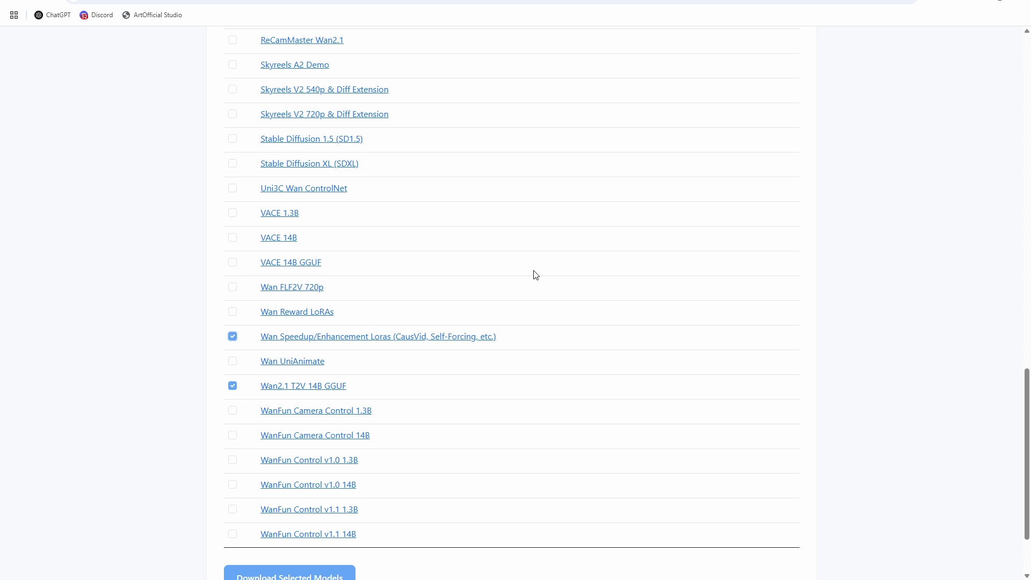
scroll(290, 200, down, 2)
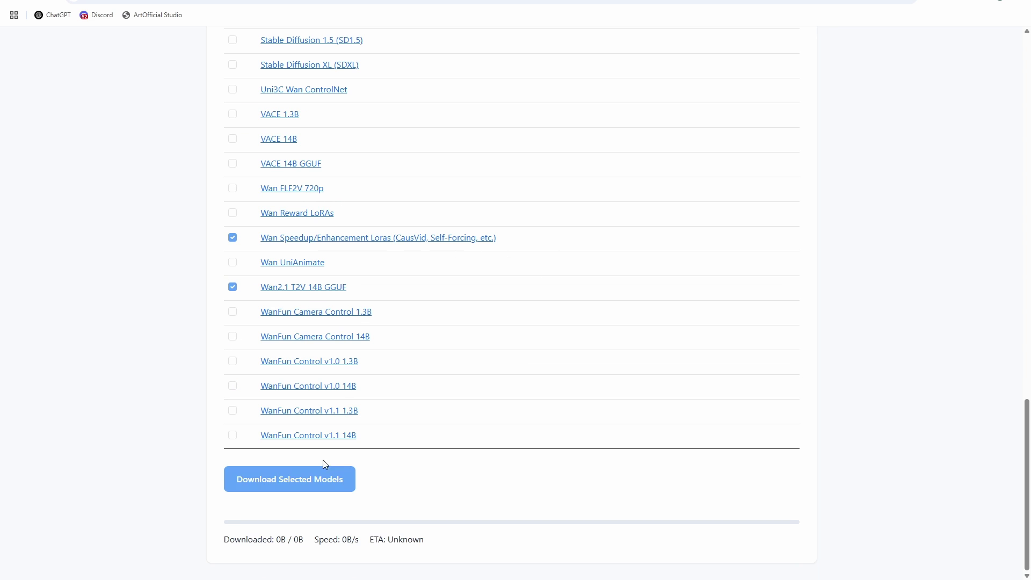
scroll(269, 255, up, 20)
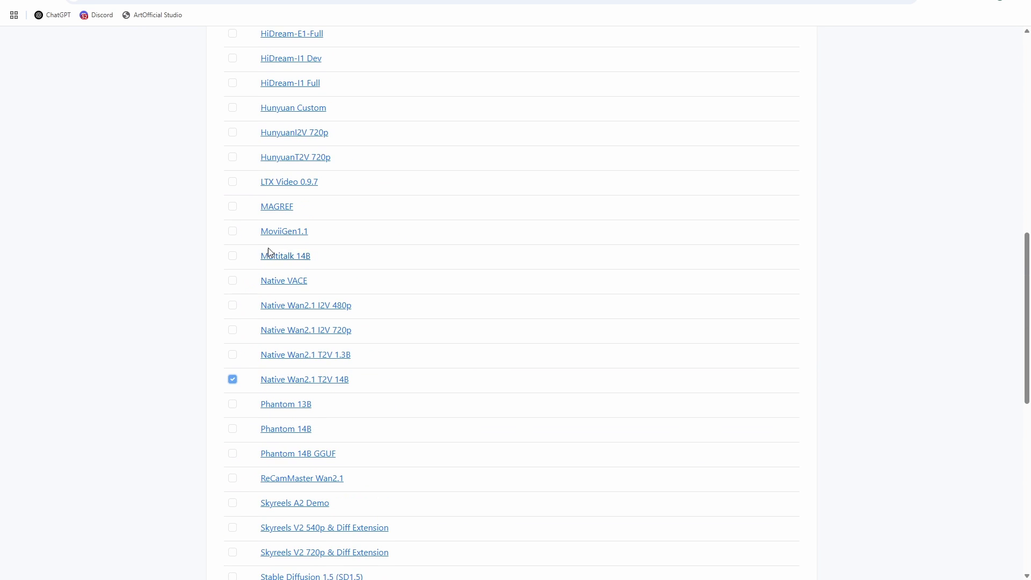
click(238, 133)
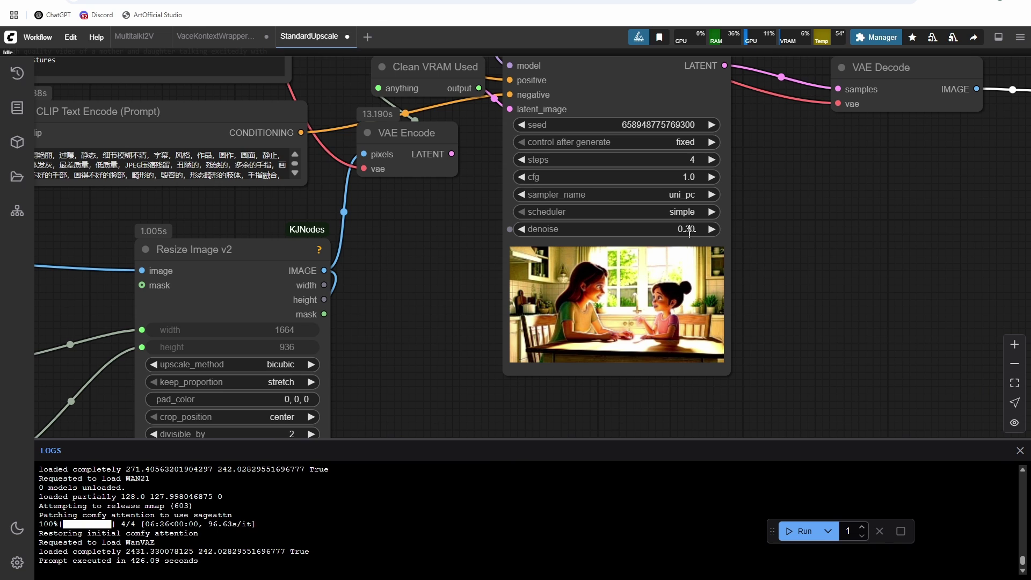
Step: Pan to the KSampler and Video Combine nodes holding the finished 16 fps upscaled video
drag(718, 233, 559, 269)
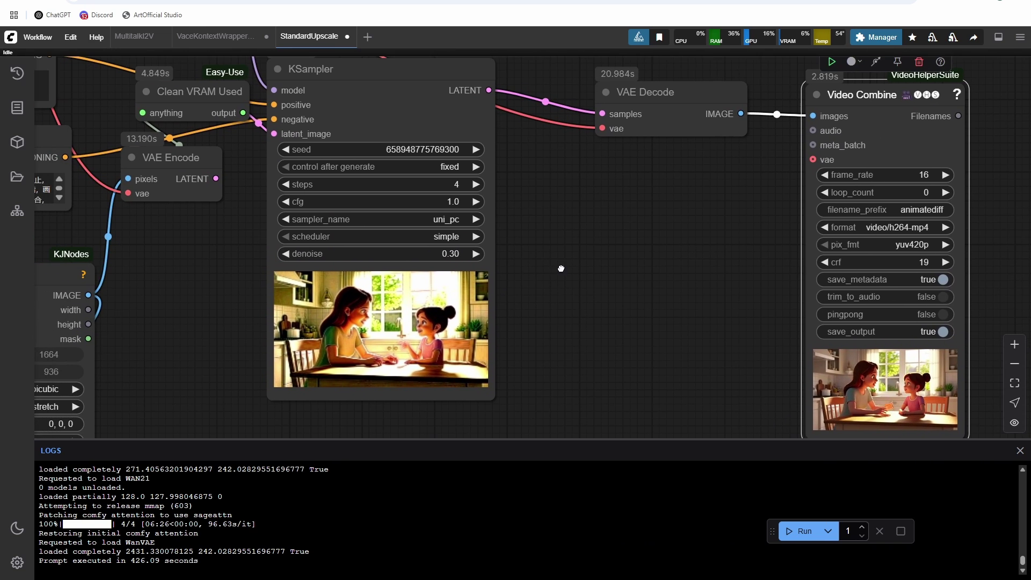